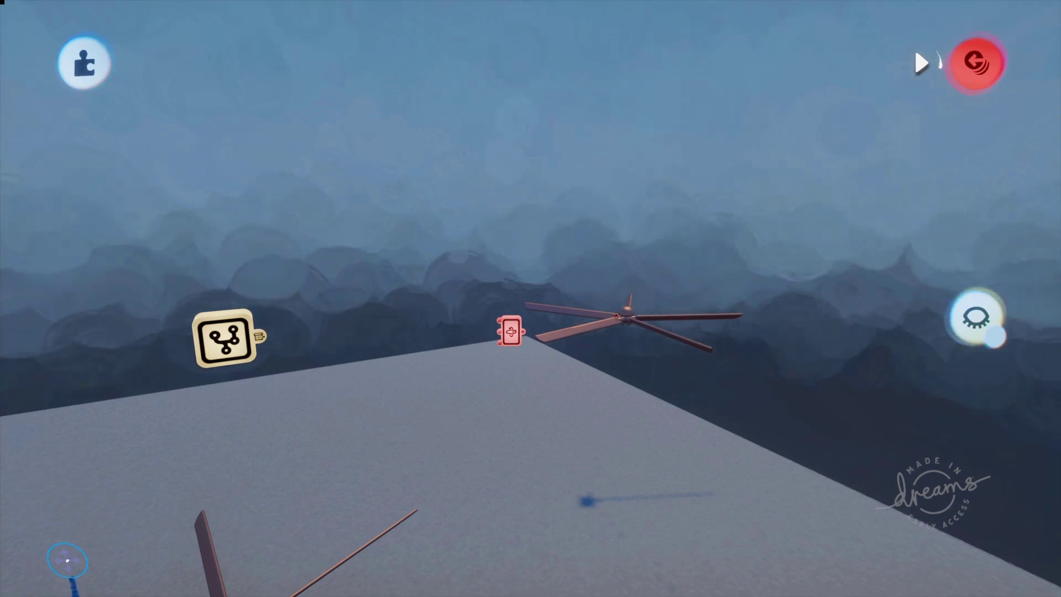
Look up the 5 Blade Helicopter Propeller among the recommended Dreamiverse creations for "Propeller".
{"action": "middle_click_drag", "start_coordinate": [141, 386], "coordinate": [332, 427]}
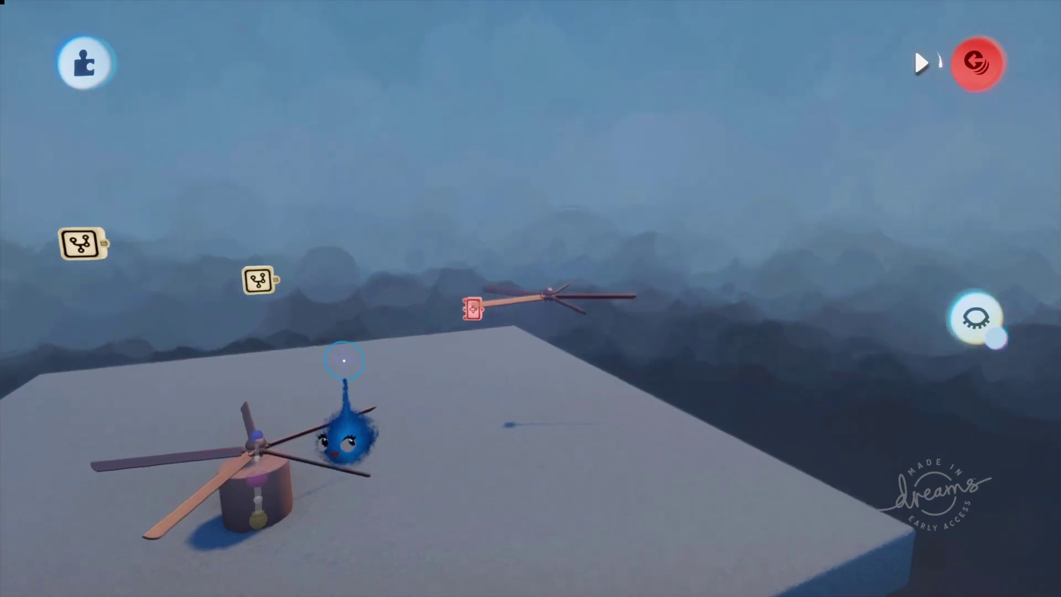
{"action": "middle_click_drag", "start_coordinate": [344, 361], "coordinate": [398, 310]}
{"action": "key", "text": "Tab"}
{"action": "left_click", "coordinate": [281, 69]}
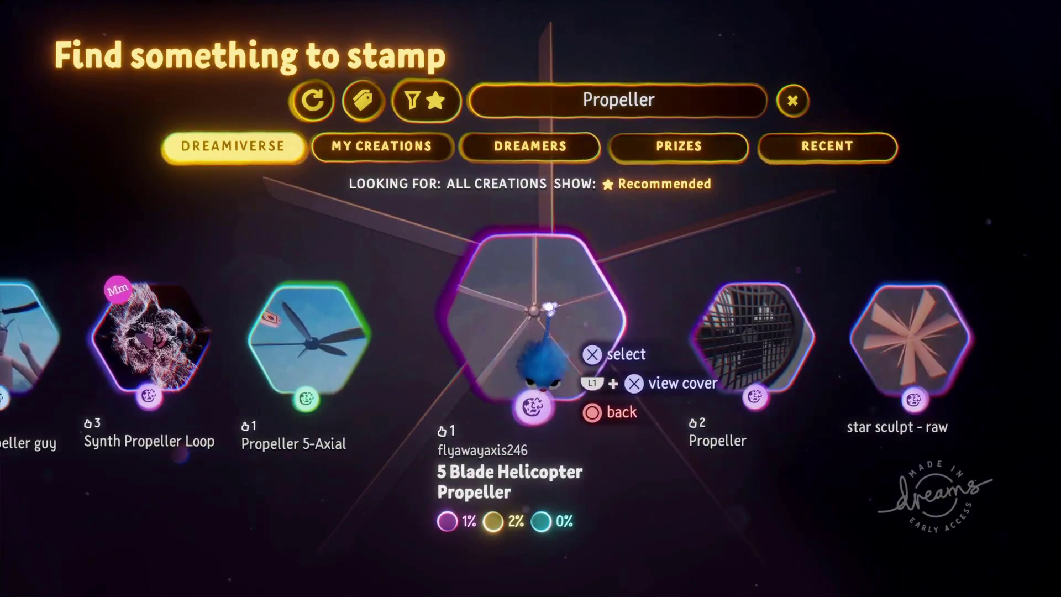
{"action": "left_click", "coordinate": [548, 307]}
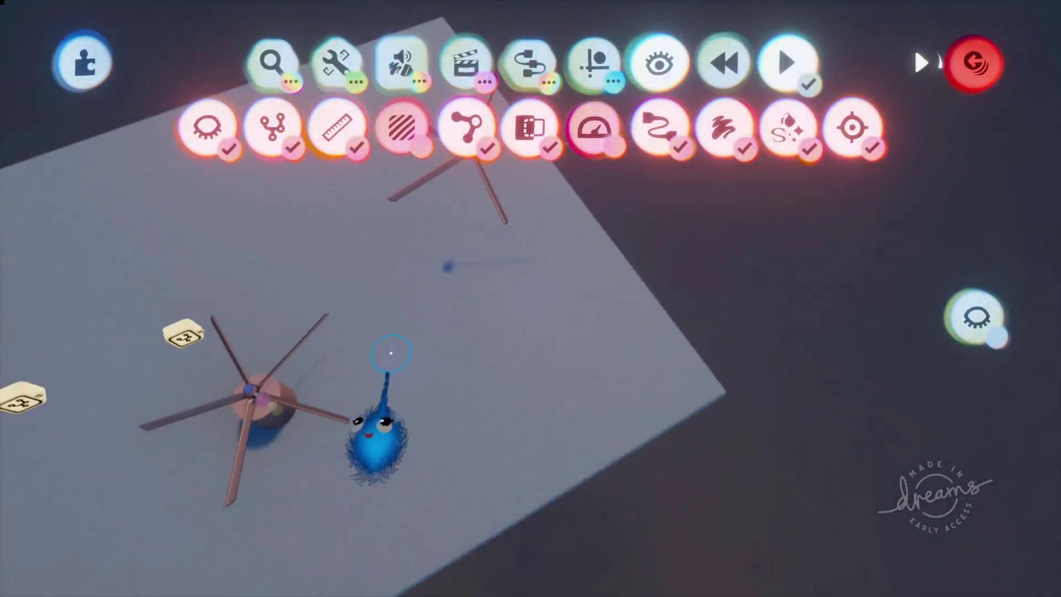
Examine the two propellers in the scene, the Advanced Rotator on the distant one, and the microchips wired to them.
{"action": "middle_click_drag", "start_coordinate": [392, 352], "coordinate": [429, 326]}
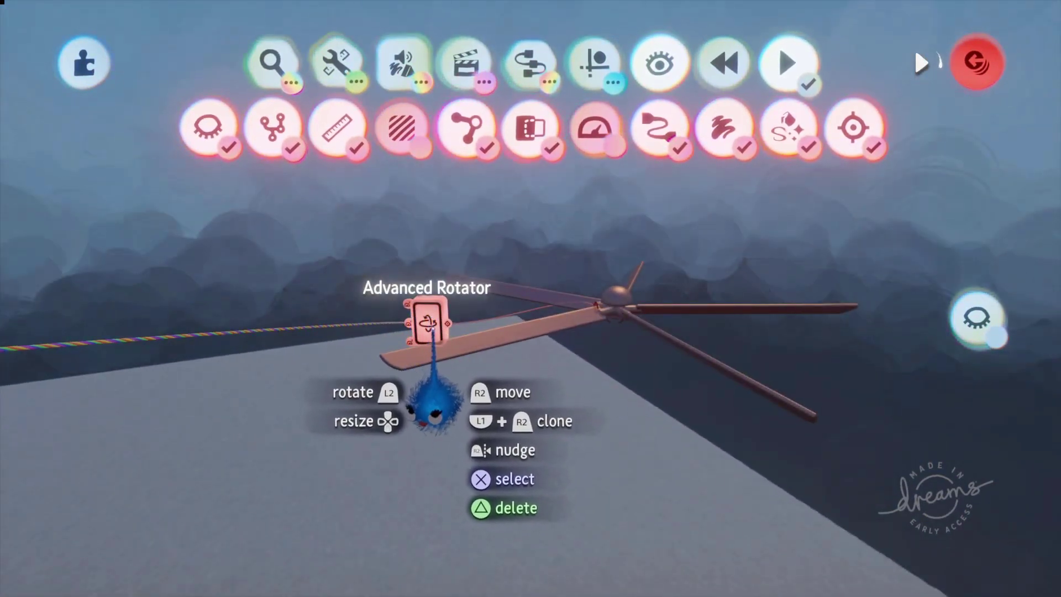
{"action": "middle_click_drag", "start_coordinate": [428, 332], "coordinate": [365, 450]}
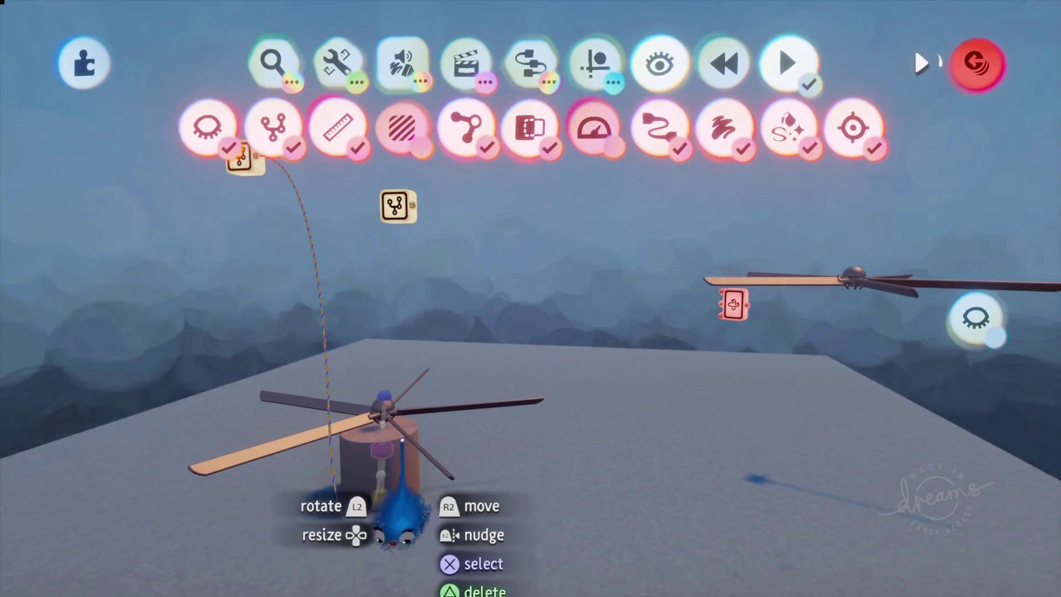
{"action": "left_click", "coordinate": [721, 304]}
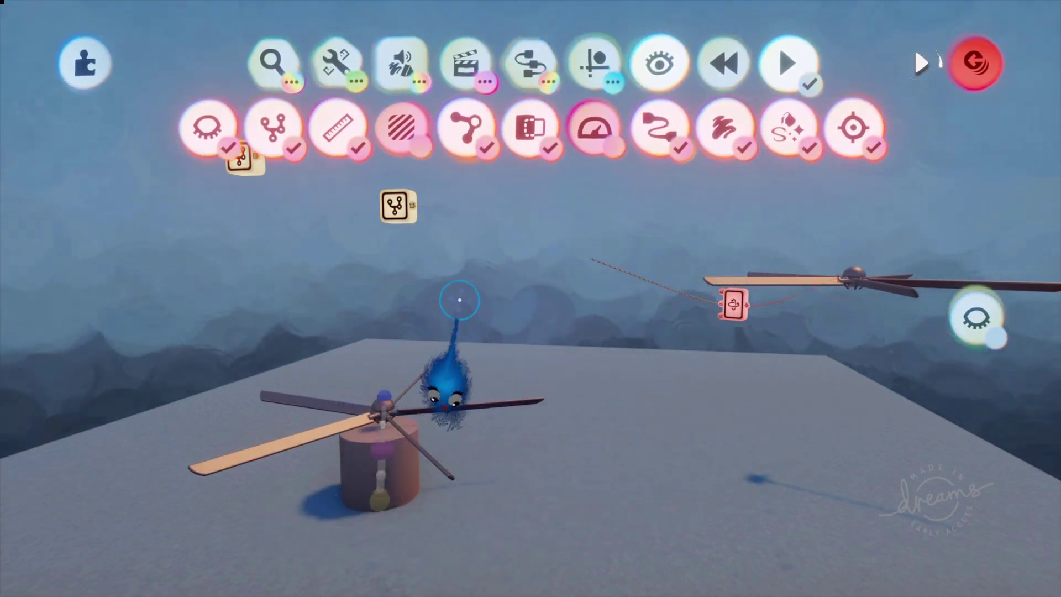
{"action": "middle_click_drag", "start_coordinate": [402, 212], "coordinate": [429, 300]}
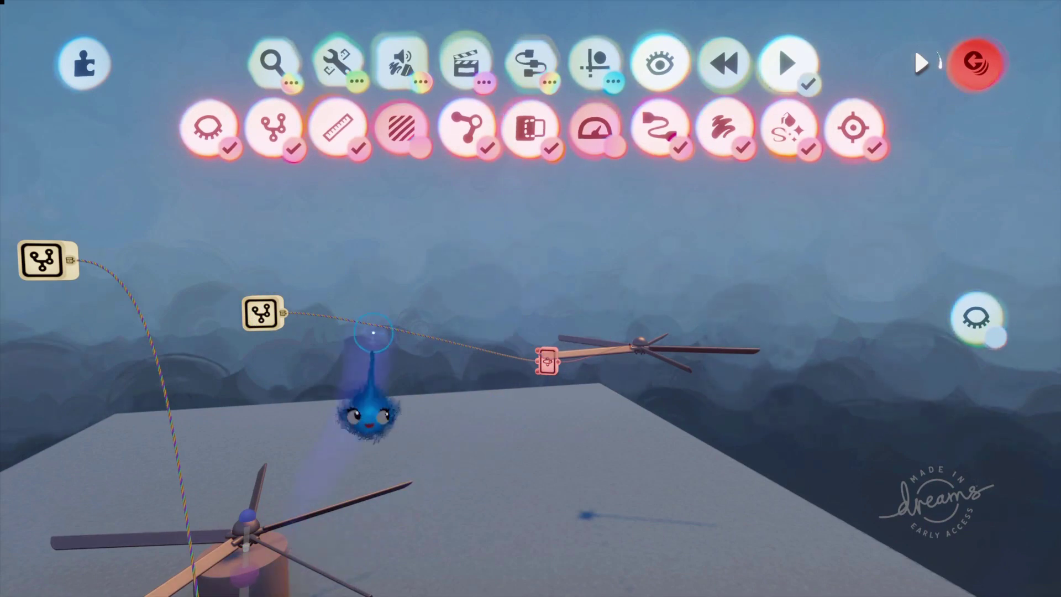
{"action": "mouse_move", "coordinate": [397, 386]}
{"action": "middle_mouse_down"}
{"action": "mouse_move", "coordinate": [417, 391]}
{"action": "mouse_move", "coordinate": [409, 382]}
{"action": "middle_mouse_up"}
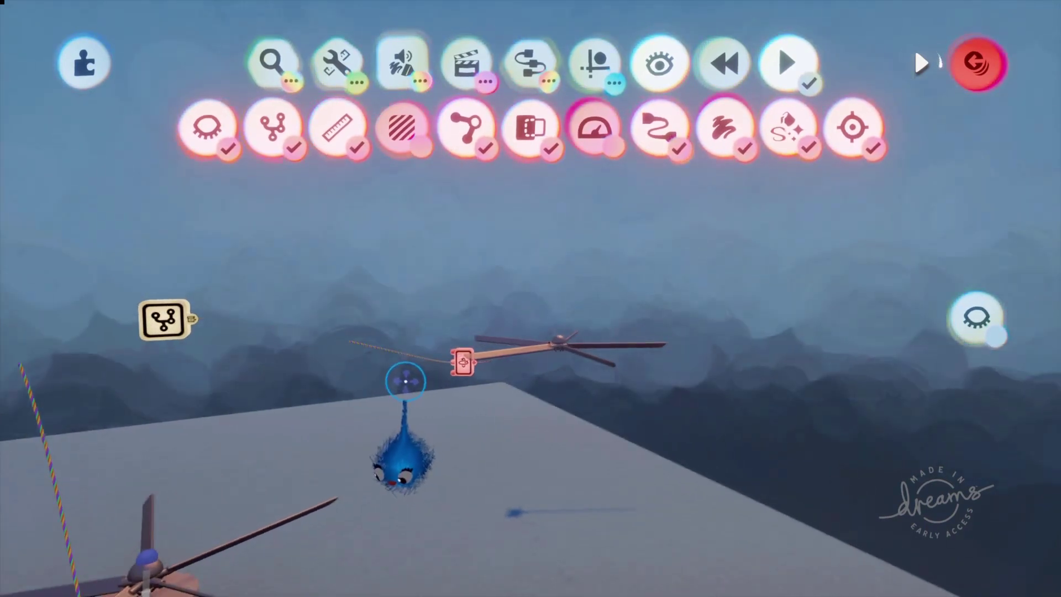
{"action": "middle_click_drag", "start_coordinate": [297, 368], "coordinate": [256, 335]}
{"action": "left_click_drag", "start_coordinate": [278, 342], "coordinate": [345, 285]}
{"action": "middle_click_drag", "start_coordinate": [359, 320], "coordinate": [386, 335]}
Watch how both propellers spin up and slow down while scene time is running.
{"action": "key", "text": "space"}
{"action": "key", "text": "space"}
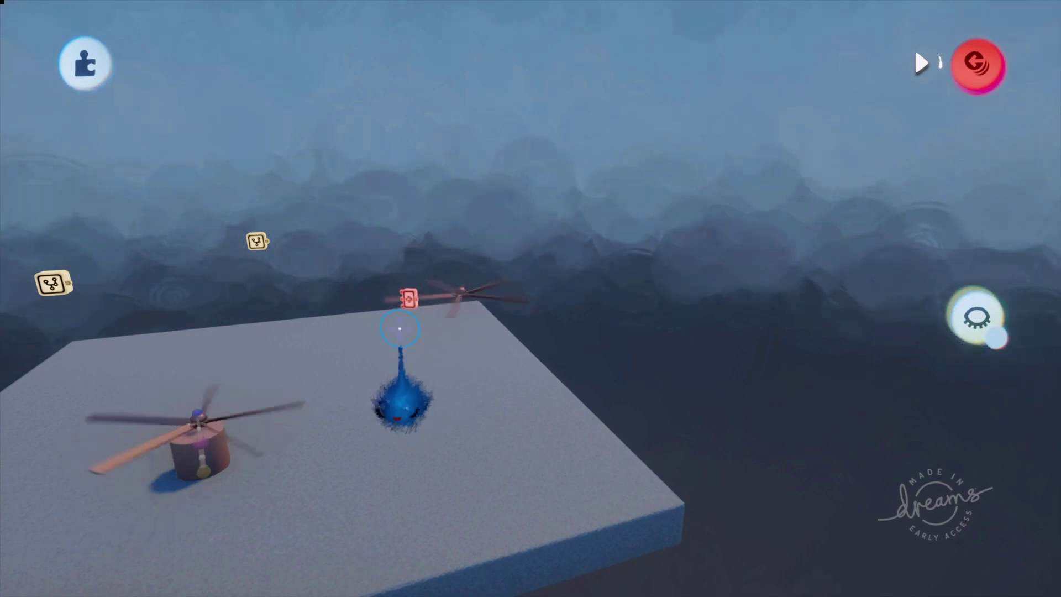
{"action": "left_click_drag", "start_coordinate": [399, 329], "coordinate": [399, 334]}
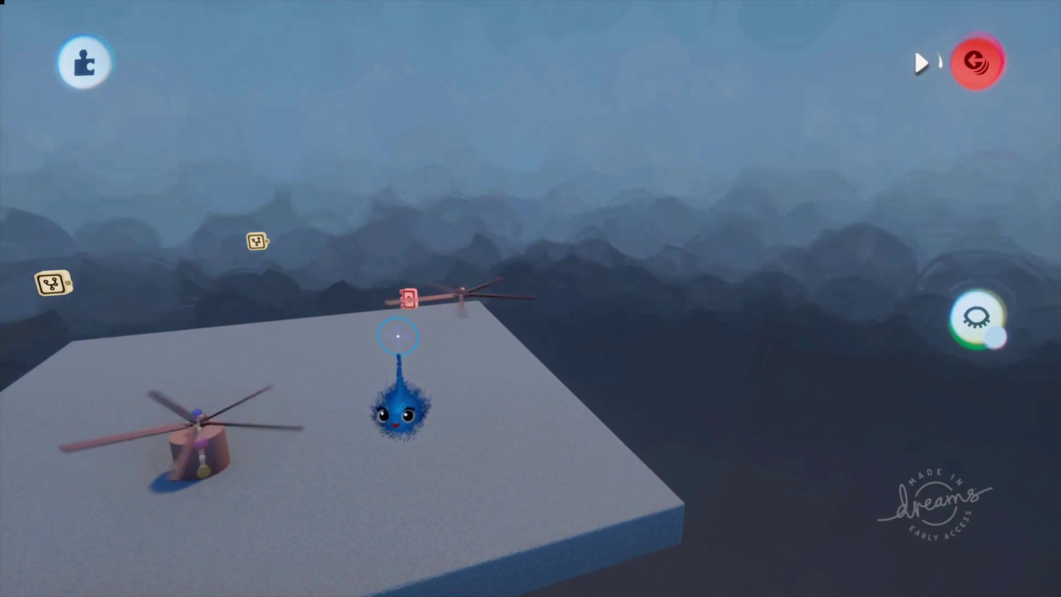
{"action": "left_click_drag", "start_coordinate": [397, 347], "coordinate": [397, 349]}
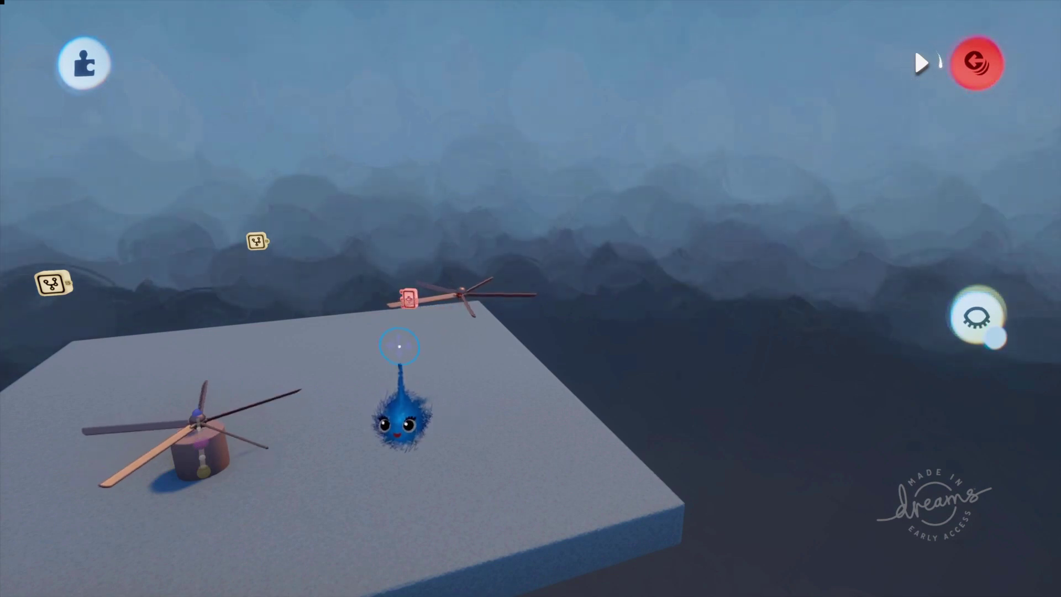
{"action": "left_click_drag", "start_coordinate": [406, 349], "coordinate": [470, 298]}
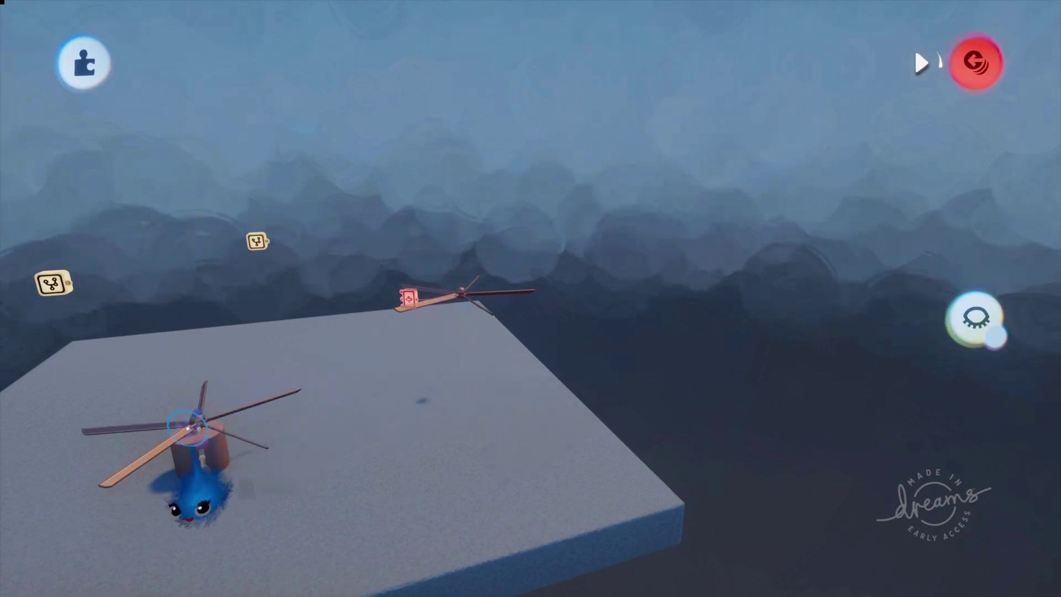
{"action": "mouse_move", "coordinate": [226, 416]}
{"action": "left_mouse_down"}
{"action": "mouse_move", "coordinate": [308, 420]}
{"action": "mouse_move", "coordinate": [391, 360]}
{"action": "left_mouse_up"}
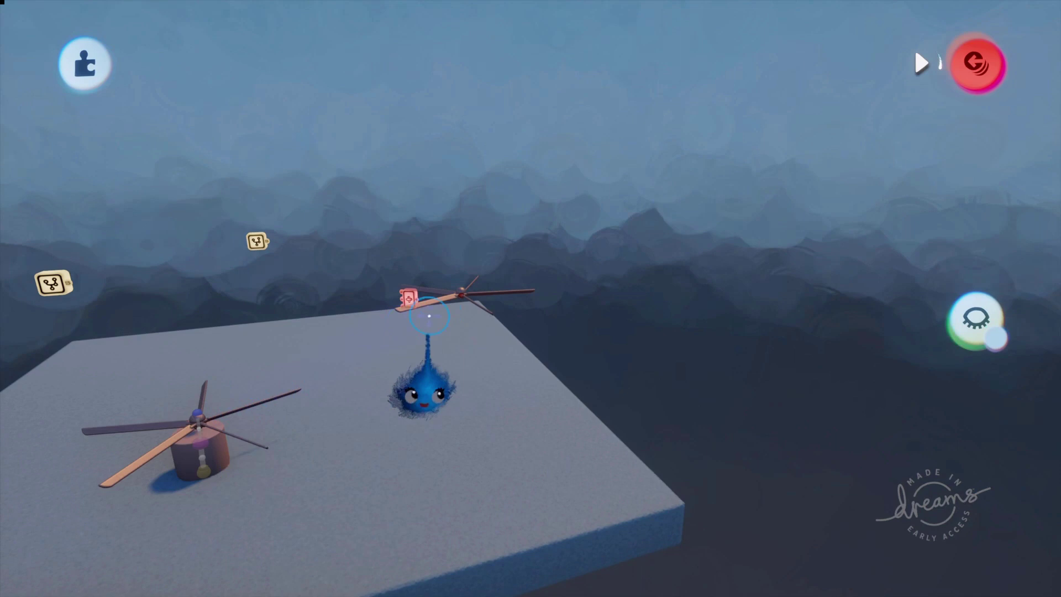
{"action": "left_click_drag", "start_coordinate": [430, 316], "coordinate": [342, 336]}
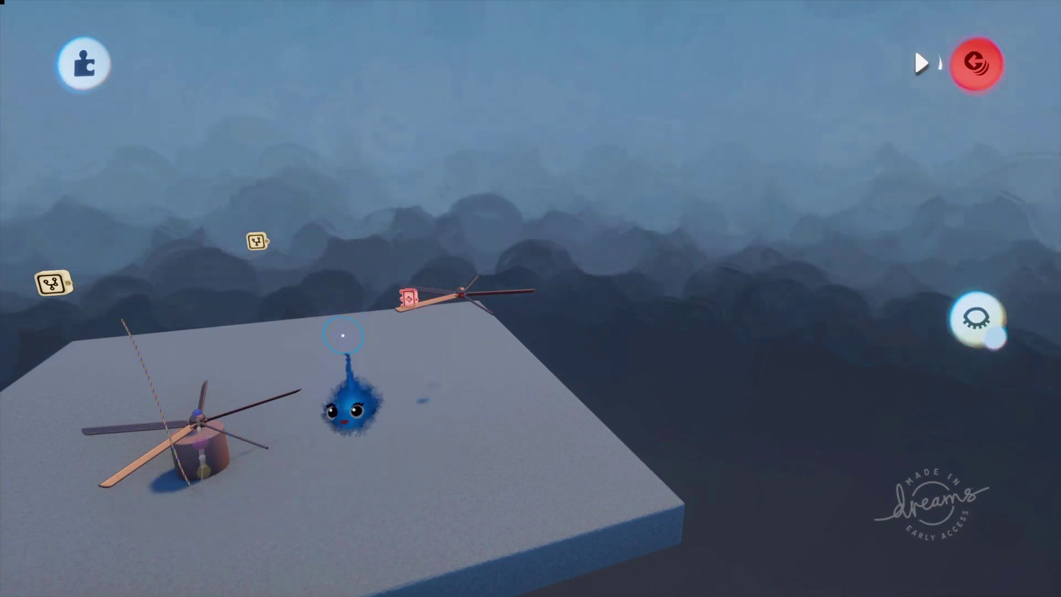
Pause scene time and open the microchip wired to the distant propeller's Advanced Rotator.
{"action": "middle_click_drag", "start_coordinate": [343, 335], "coordinate": [347, 393]}
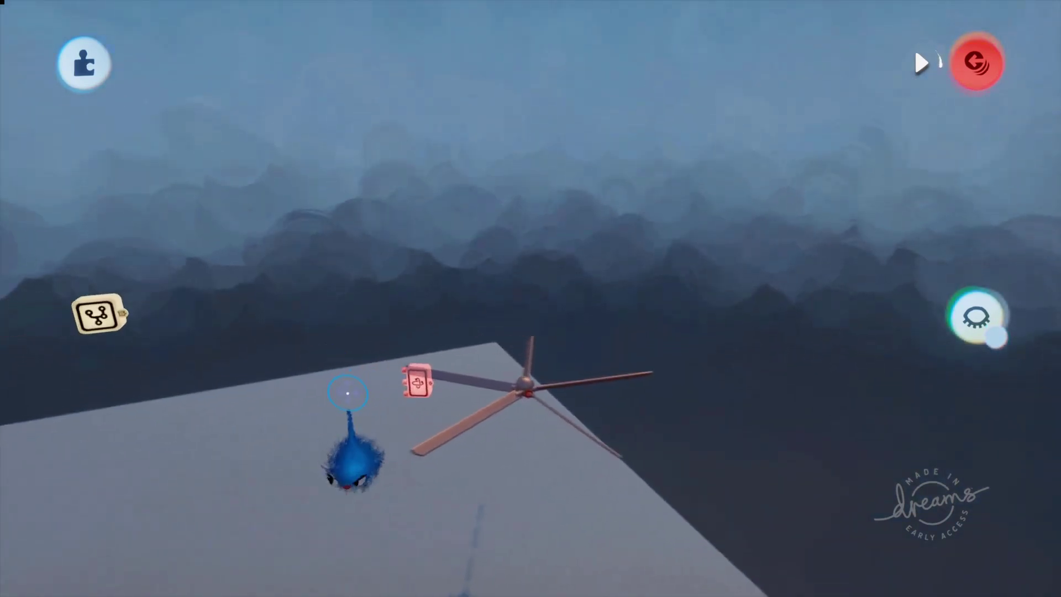
{"action": "mouse_move", "coordinate": [347, 393]}
{"action": "left_mouse_down"}
{"action": "mouse_move", "coordinate": [356, 374]}
{"action": "mouse_move", "coordinate": [119, 308]}
{"action": "mouse_move", "coordinate": [133, 321]}
{"action": "left_mouse_up"}
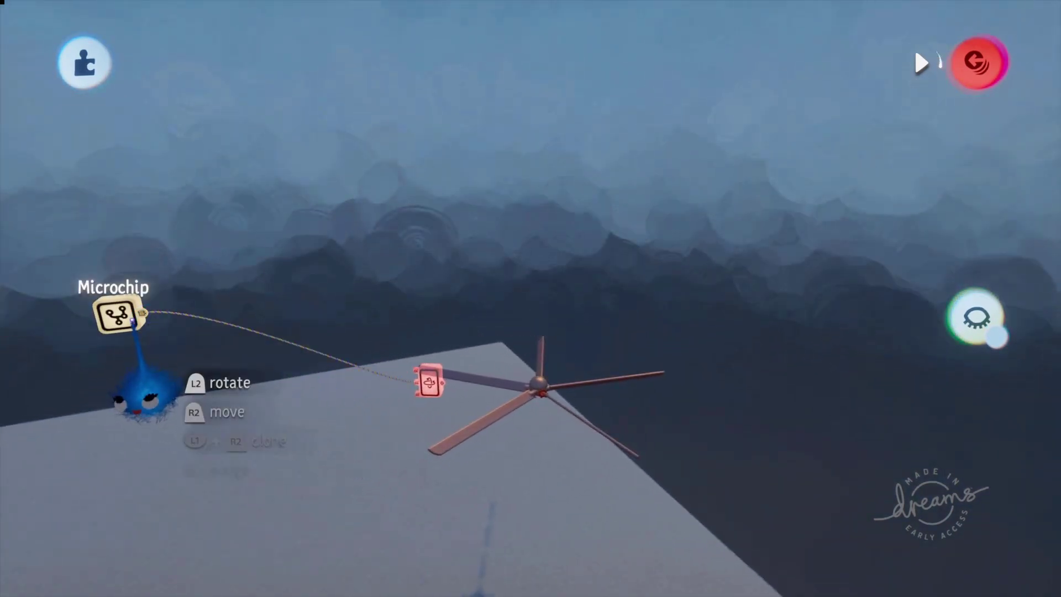
{"action": "key", "text": "space"}
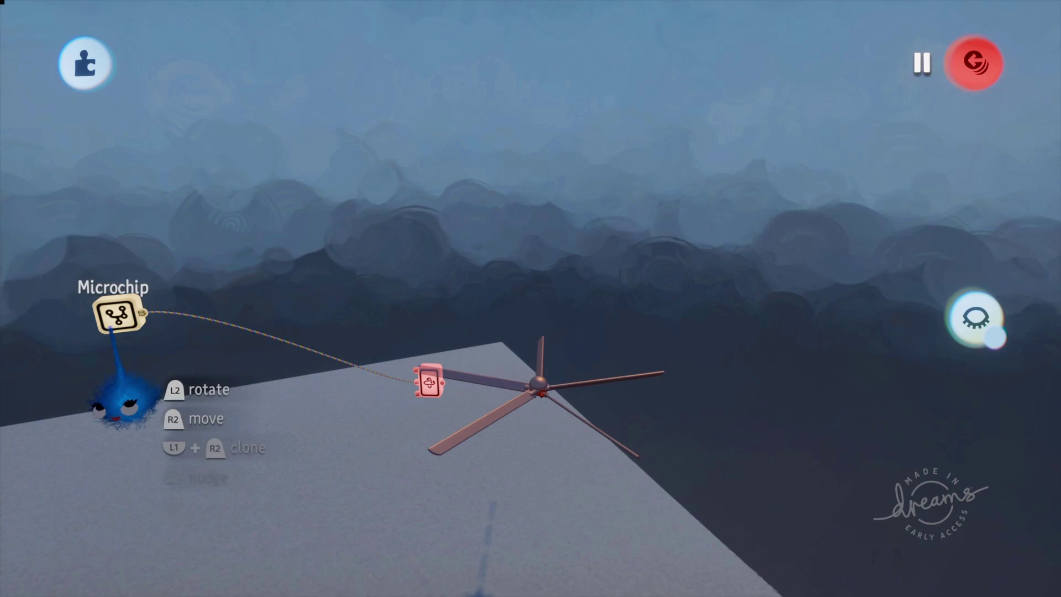
{"action": "left_click", "coordinate": [118, 315]}
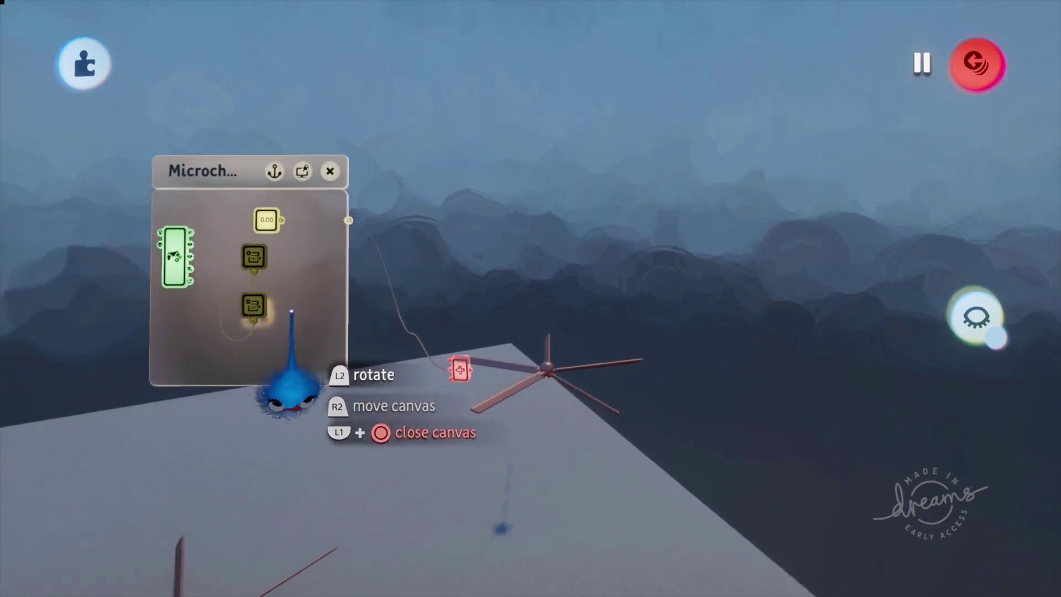
{"action": "left_click_drag", "start_coordinate": [291, 311], "coordinate": [353, 325]}
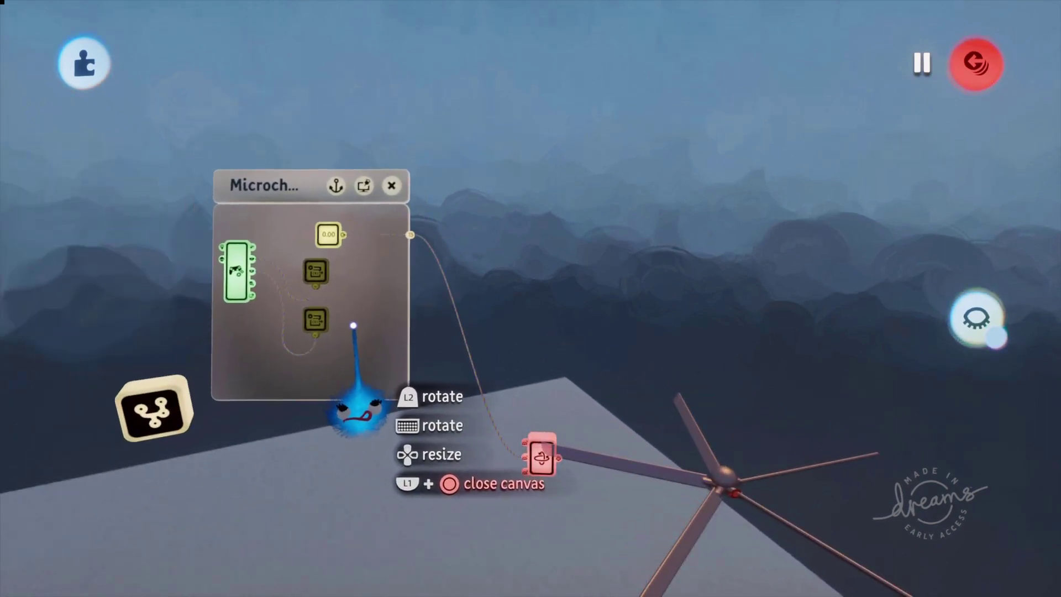
{"action": "scroll", "coordinate": [379, 421], "scroll_direction": "down", "scroll_amount": 3}
{"action": "middle_click_drag", "start_coordinate": [412, 466], "coordinate": [423, 447]}
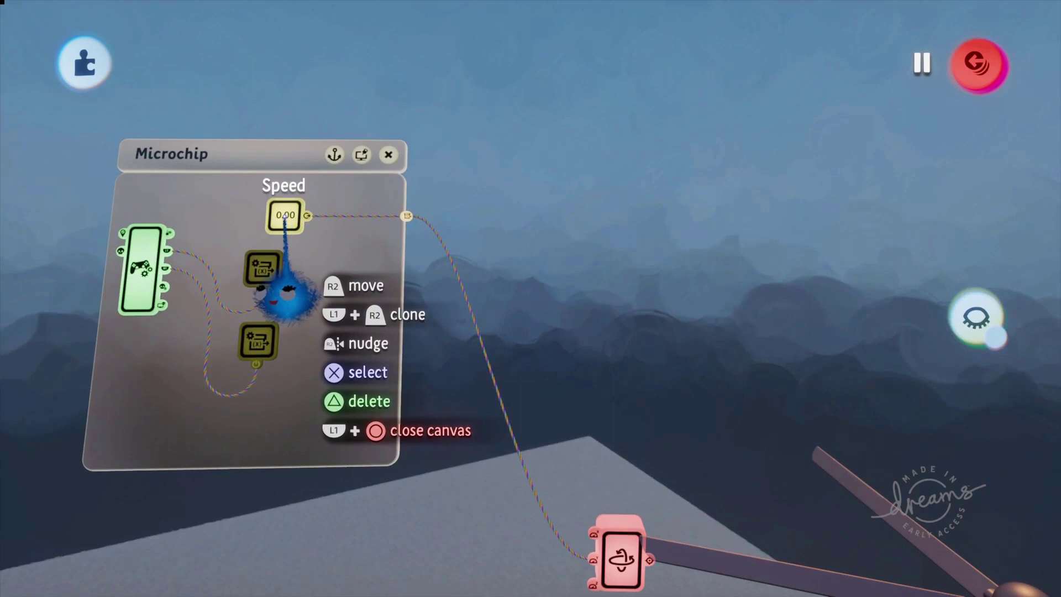
Inspect the Speed variable's settings and open the Advanced Rotator's properties beside the microchip.
{"action": "left_click", "coordinate": [273, 228]}
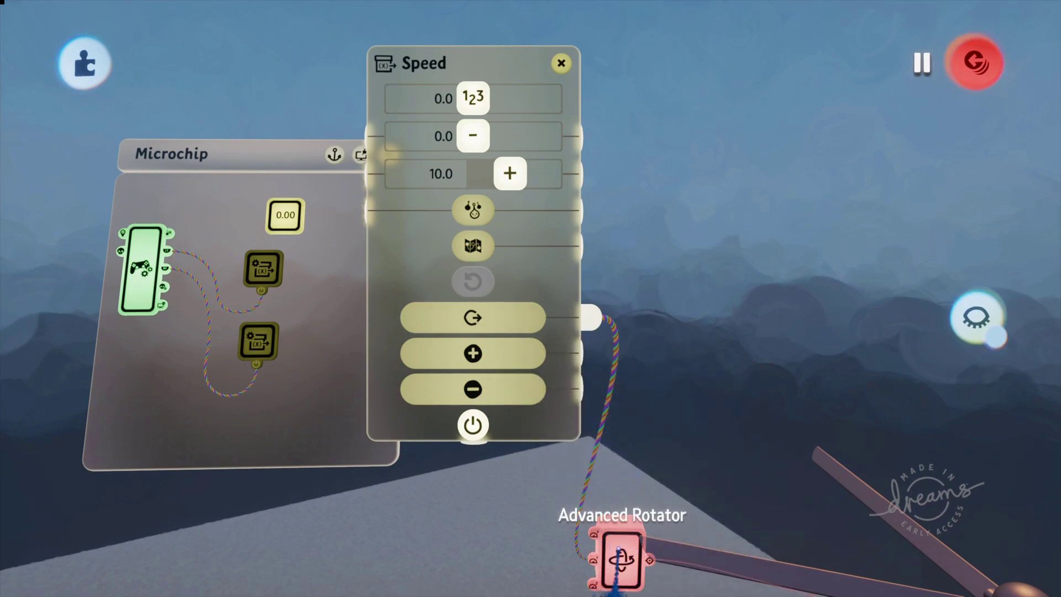
{"action": "left_click", "coordinate": [561, 63]}
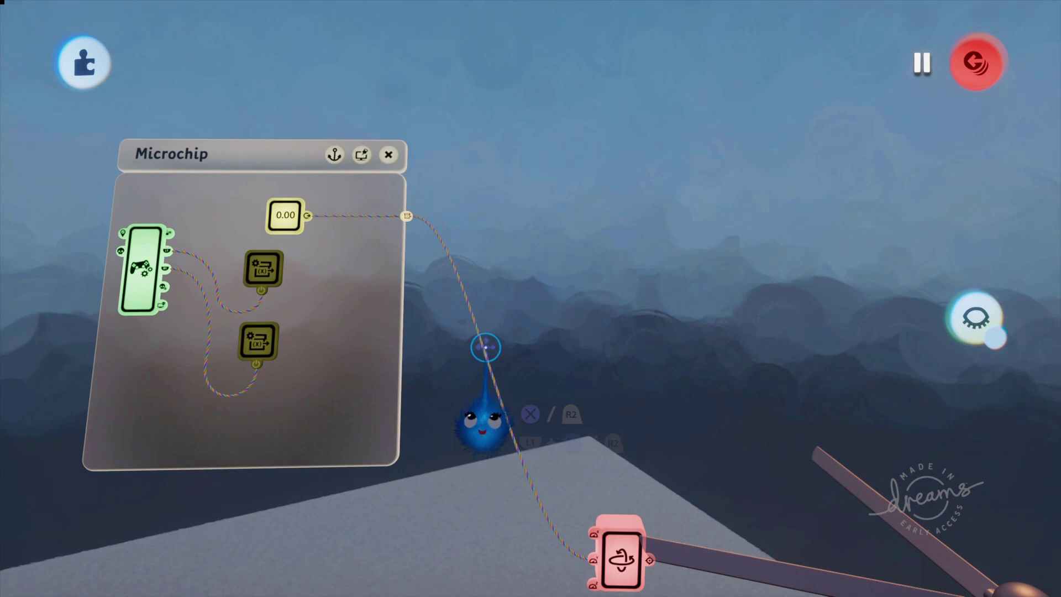
{"action": "middle_click_drag", "start_coordinate": [486, 350], "coordinate": [468, 336]}
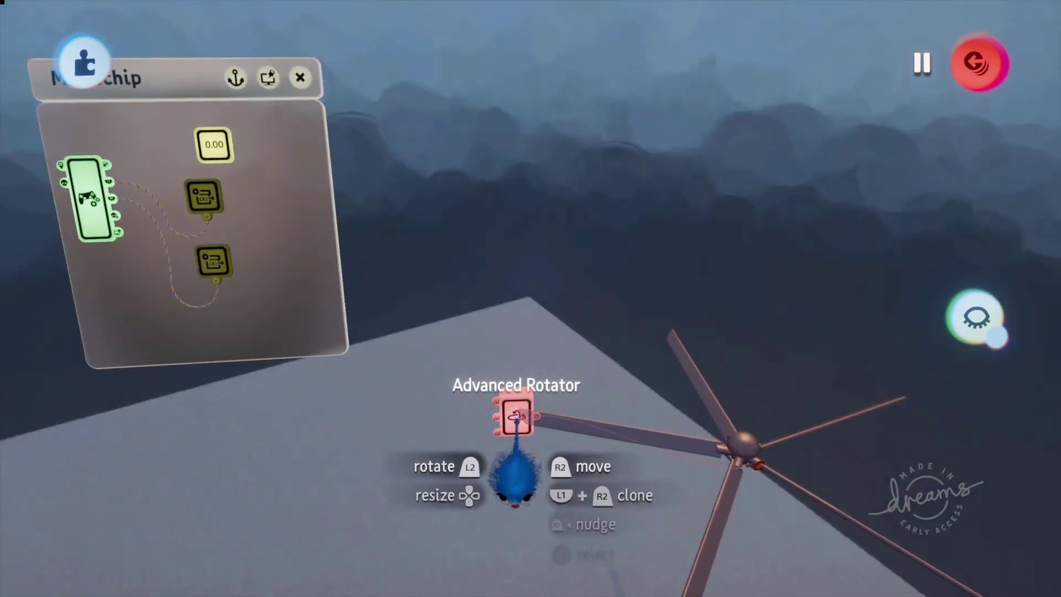
{"action": "left_click", "coordinate": [516, 418]}
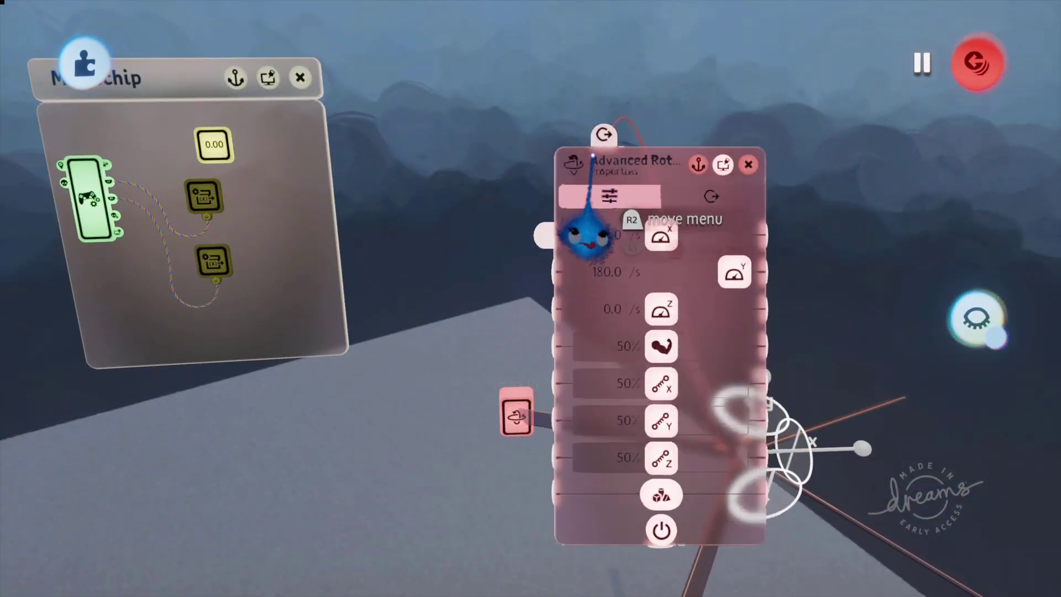
{"action": "left_click_drag", "start_coordinate": [589, 235], "coordinate": [466, 113]}
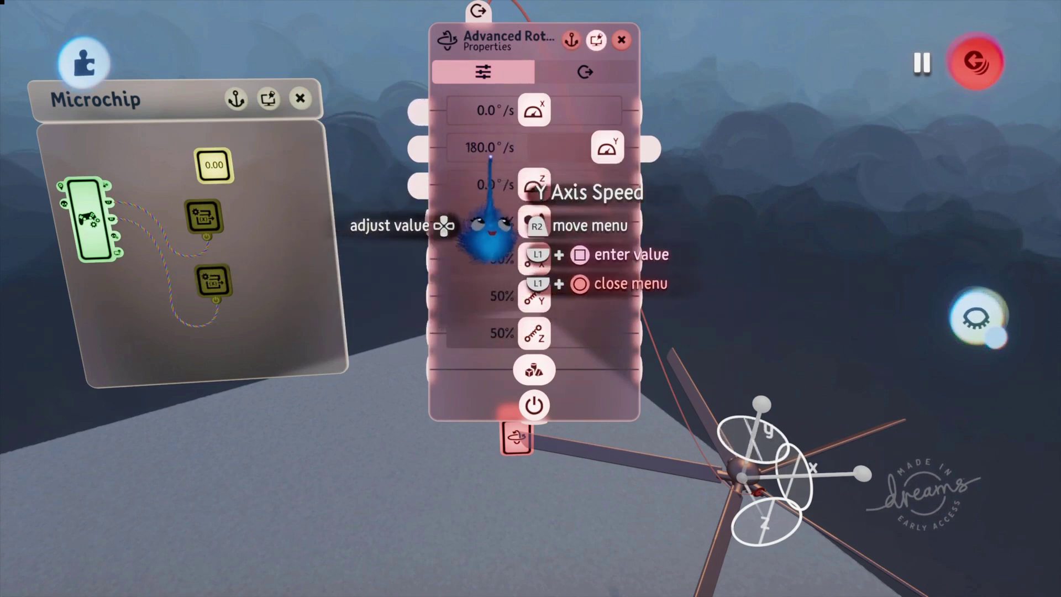
Compare the Speed variable's value with the Advanced Rotator's Y Axis Speed.
{"action": "left_click", "coordinate": [212, 165]}
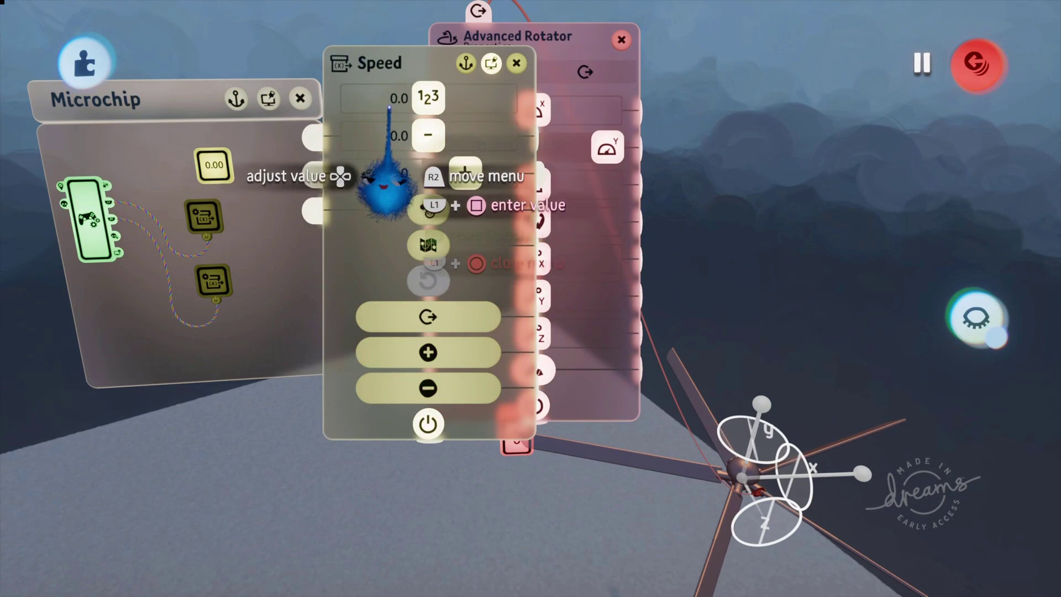
{"action": "left_click", "coordinate": [515, 63]}
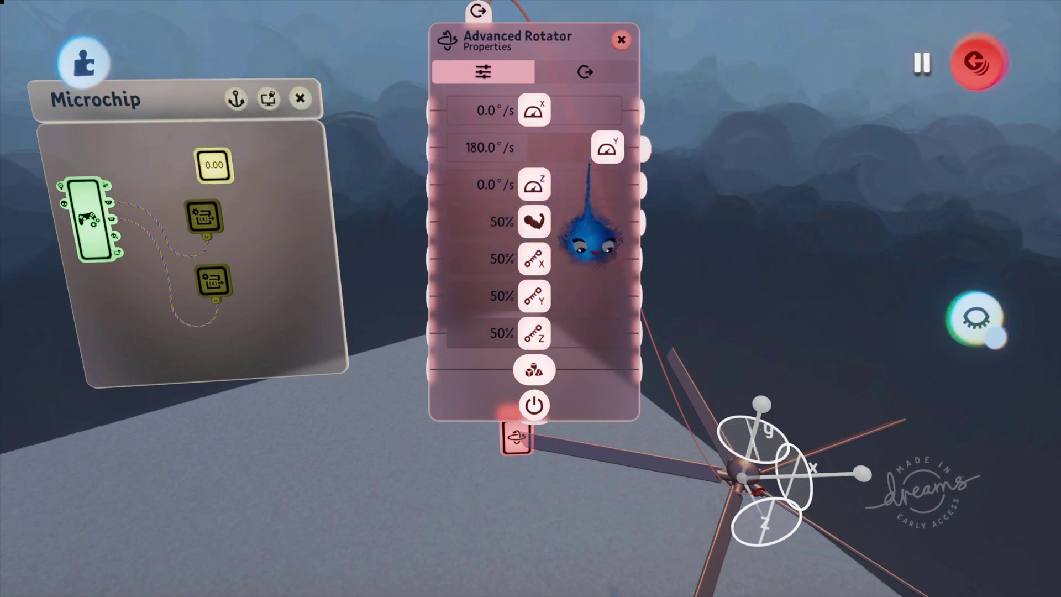
{"action": "left_click_drag", "start_coordinate": [589, 164], "coordinate": [240, 172]}
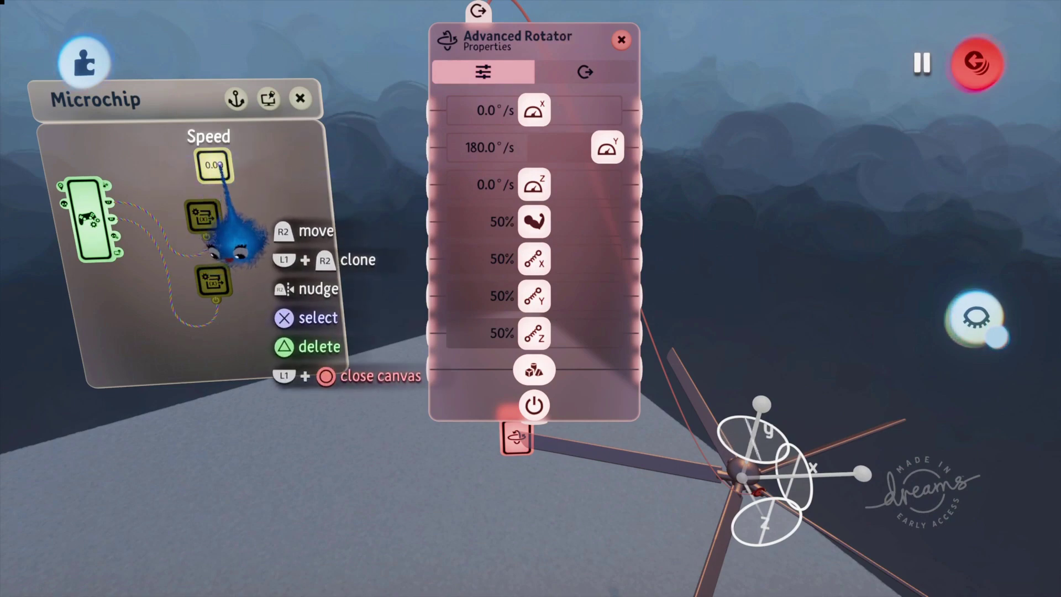
{"action": "left_click_drag", "start_coordinate": [243, 243], "coordinate": [610, 223]}
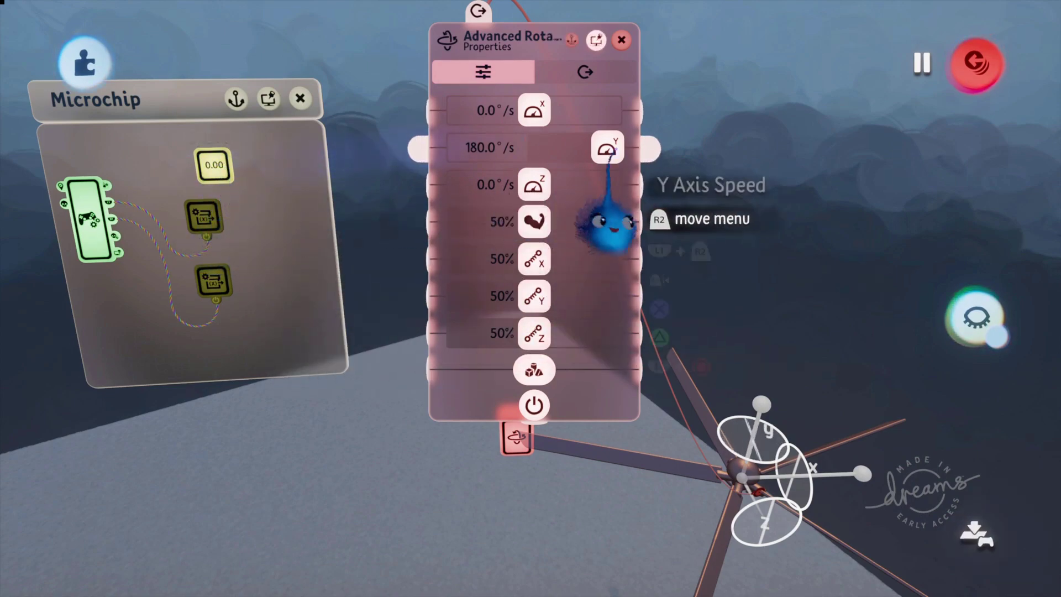
Set the Advanced Rotator's Y Axis Speed to 1.0°/s.
{"action": "left_click", "coordinate": [531, 223]}
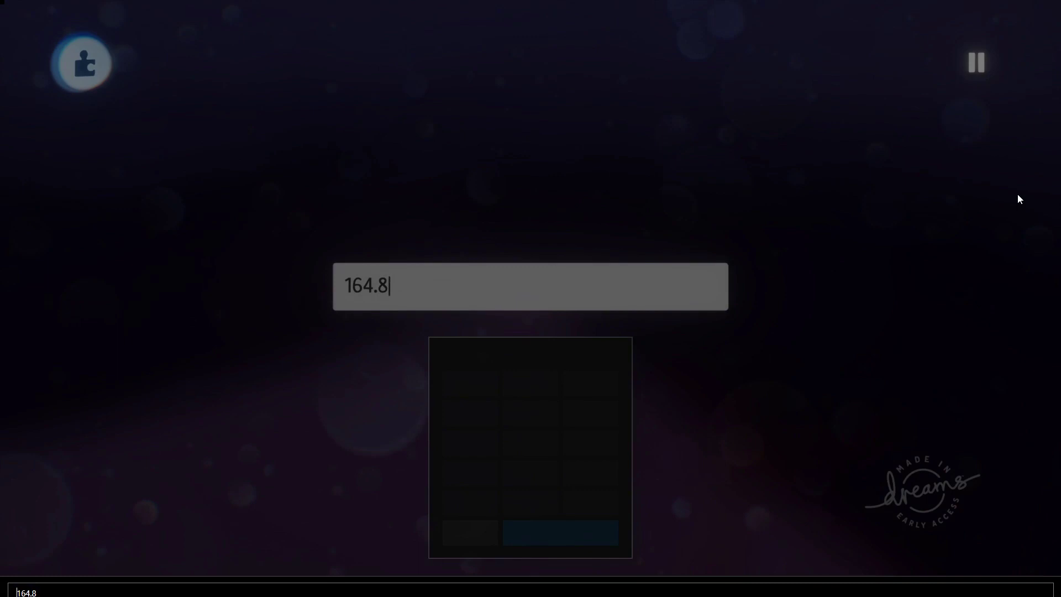
{"action": "key", "text": "Return"}
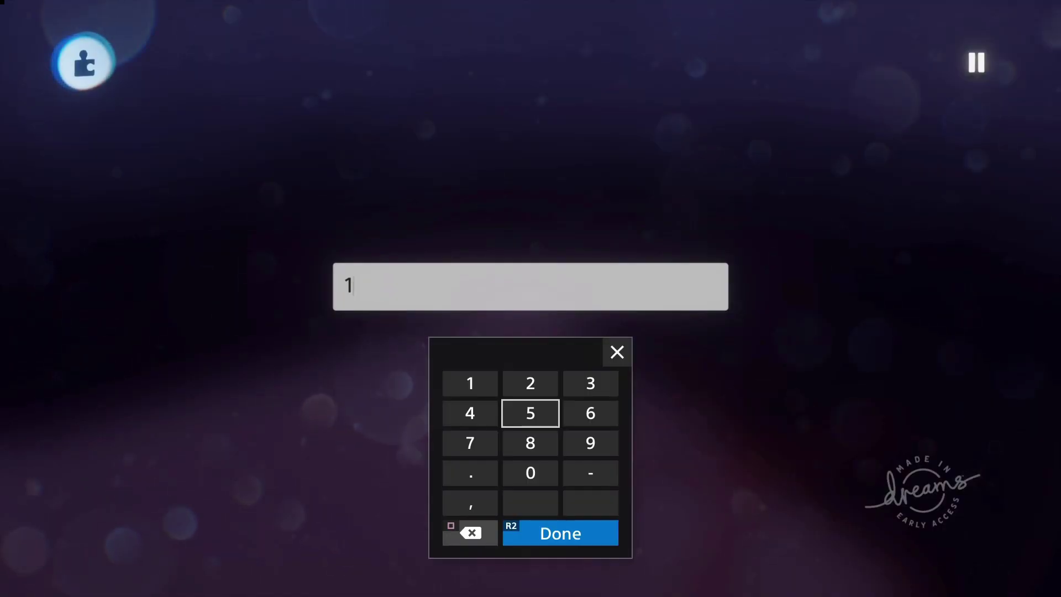
{"action": "key", "text": "Return"}
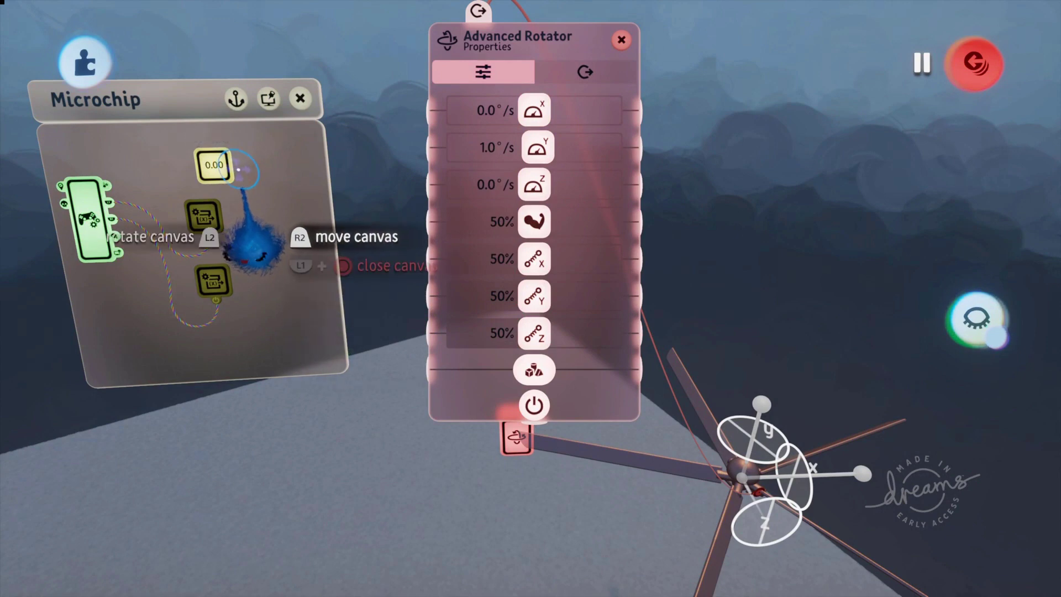
Place the Speed variable's settings clear of the rotator properties and wire its current value output to the Y Axis Speed input.
{"action": "left_click", "coordinate": [226, 175]}
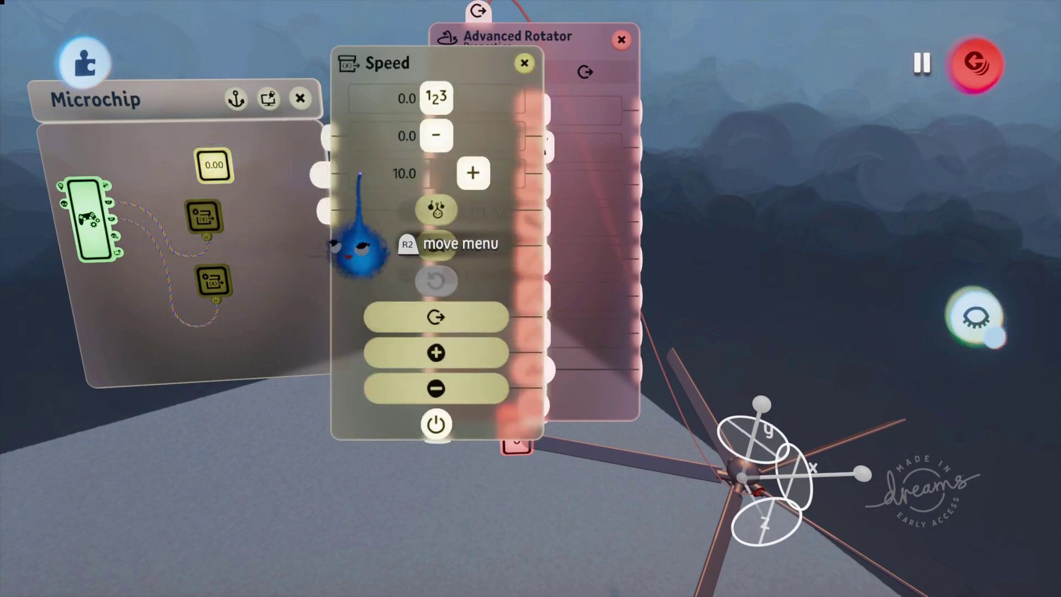
{"action": "left_click_drag", "start_coordinate": [370, 187], "coordinate": [194, 5]}
{"action": "left_click", "coordinate": [387, 117]}
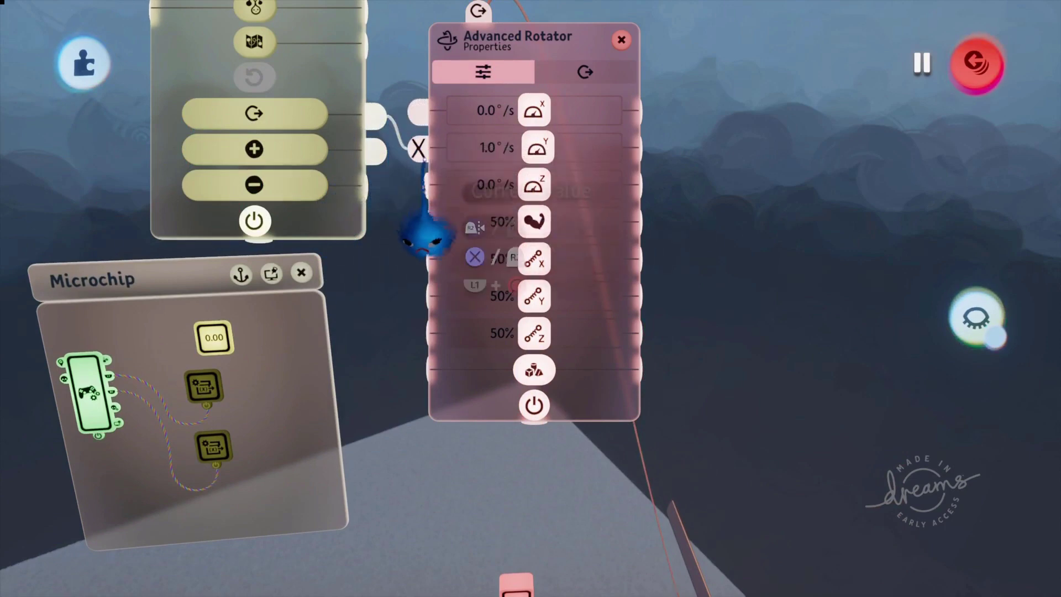
{"action": "left_click", "coordinate": [431, 151]}
{"action": "left_click_drag", "start_coordinate": [434, 227], "coordinate": [432, 225]}
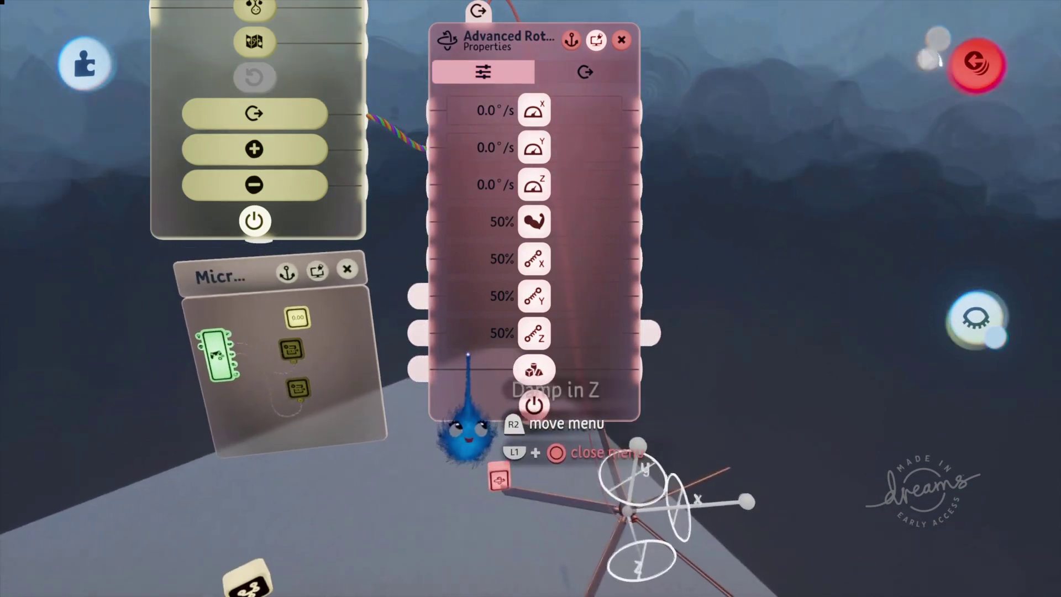
Set the Advanced Rotator's Y Axis Speed to 10.0°/s and rewire the Speed variable's current value output to that input.
{"action": "key", "text": "space"}
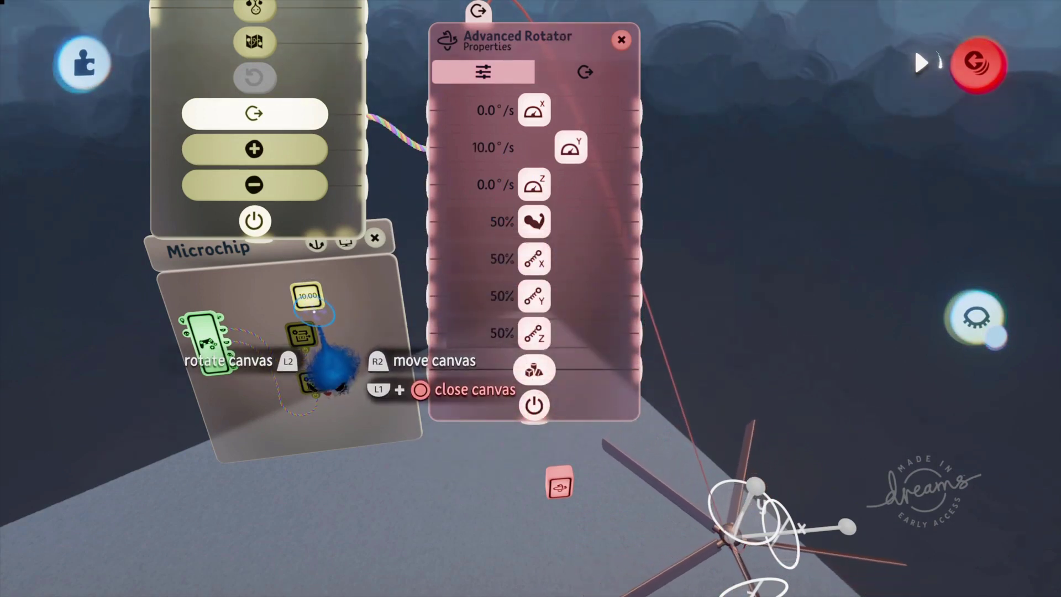
{"action": "left_click", "coordinate": [404, 136]}
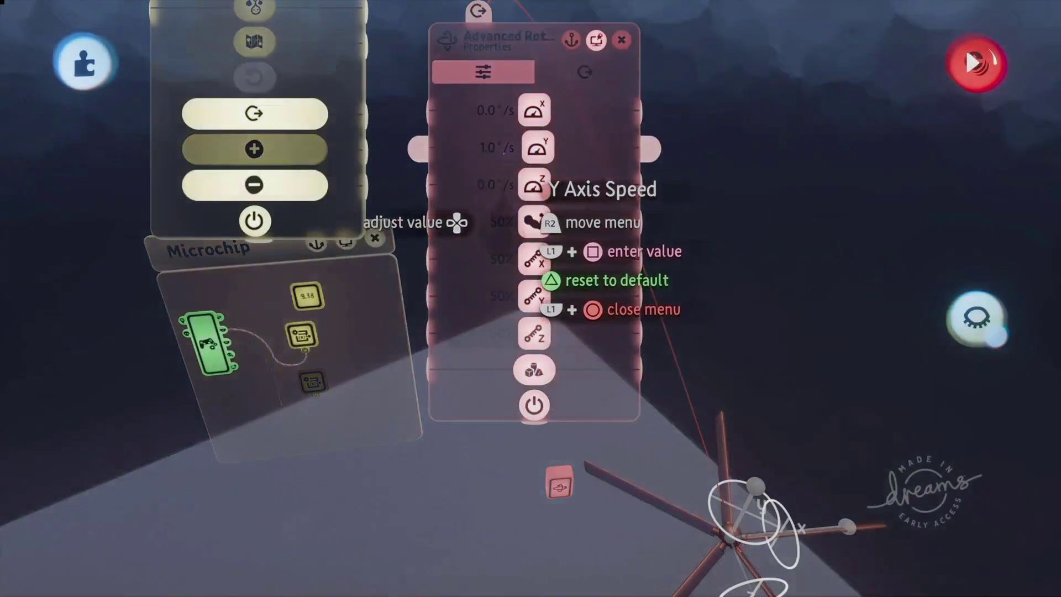
{"action": "type", "text": "1"}
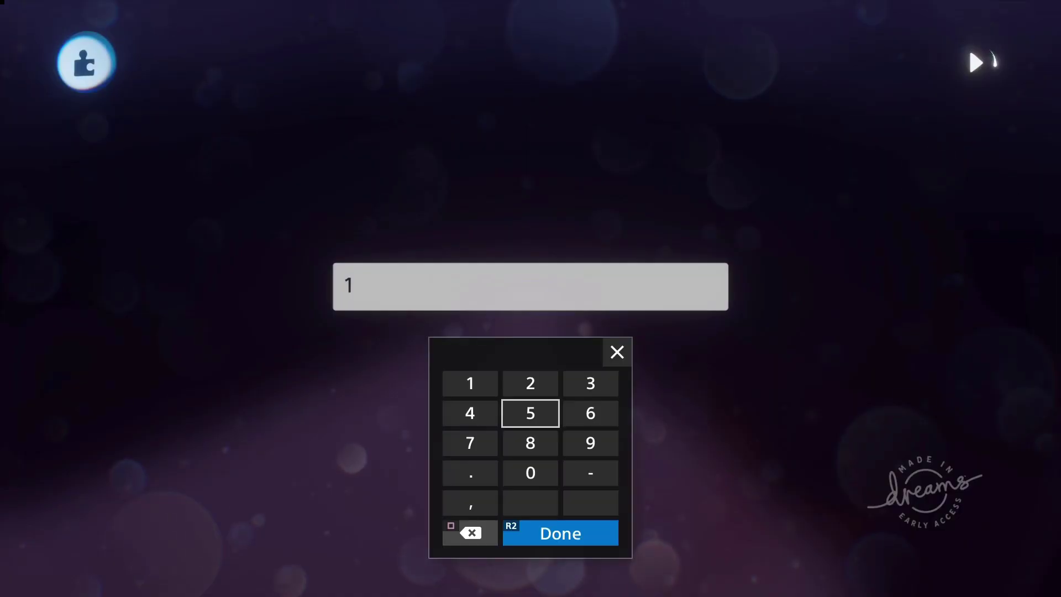
{"action": "key", "text": "Up"}
{"action": "key", "text": "Return"}
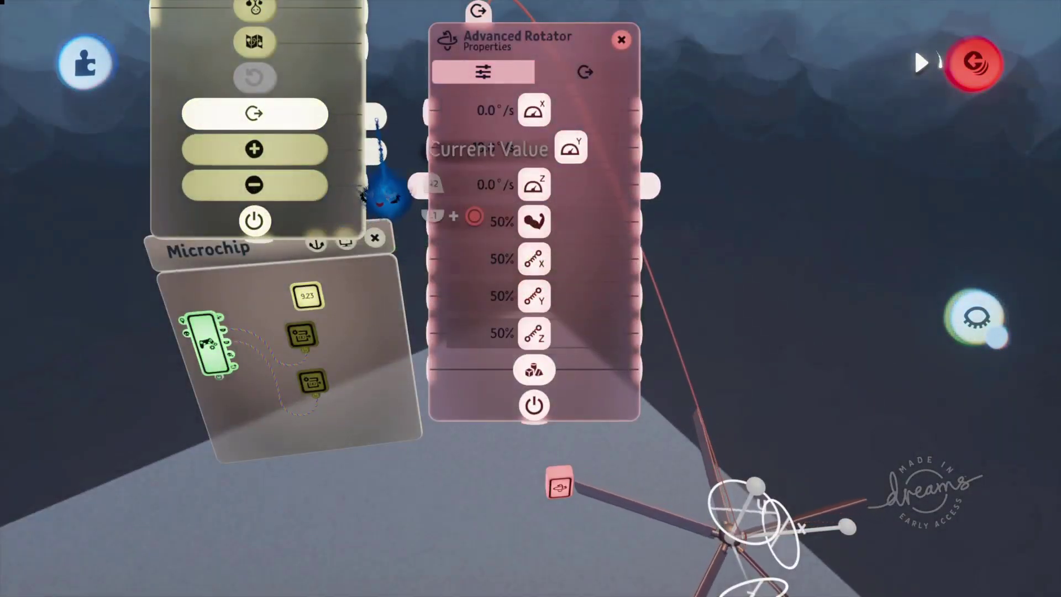
{"action": "left_click", "coordinate": [380, 117]}
{"action": "left_click", "coordinate": [427, 221]}
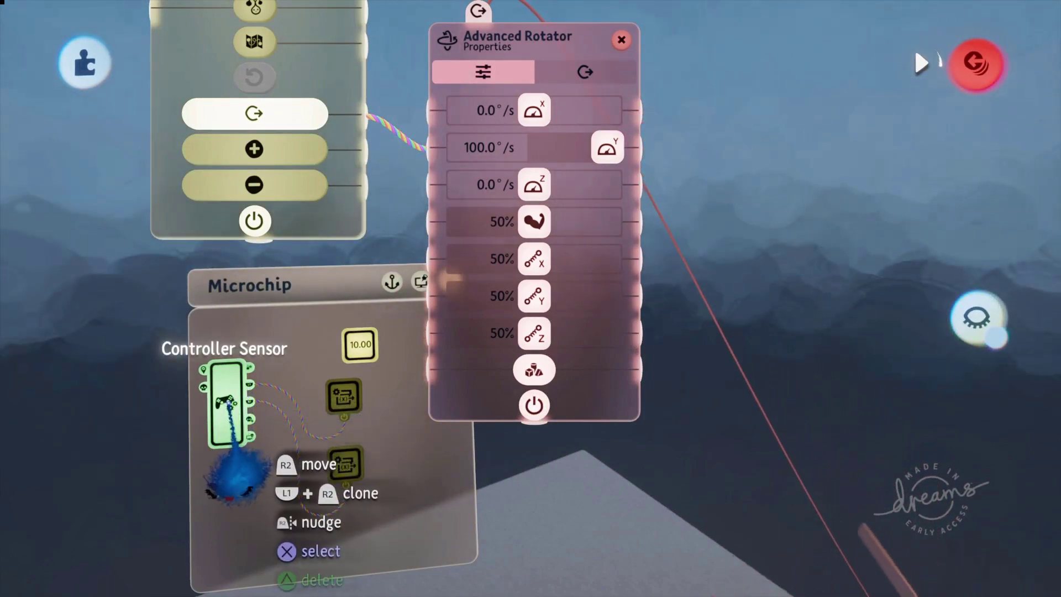
Review the Controller Sensor's Possession Mode properties, including Remote Controllable, and close its settings.
{"action": "left_click", "coordinate": [228, 410]}
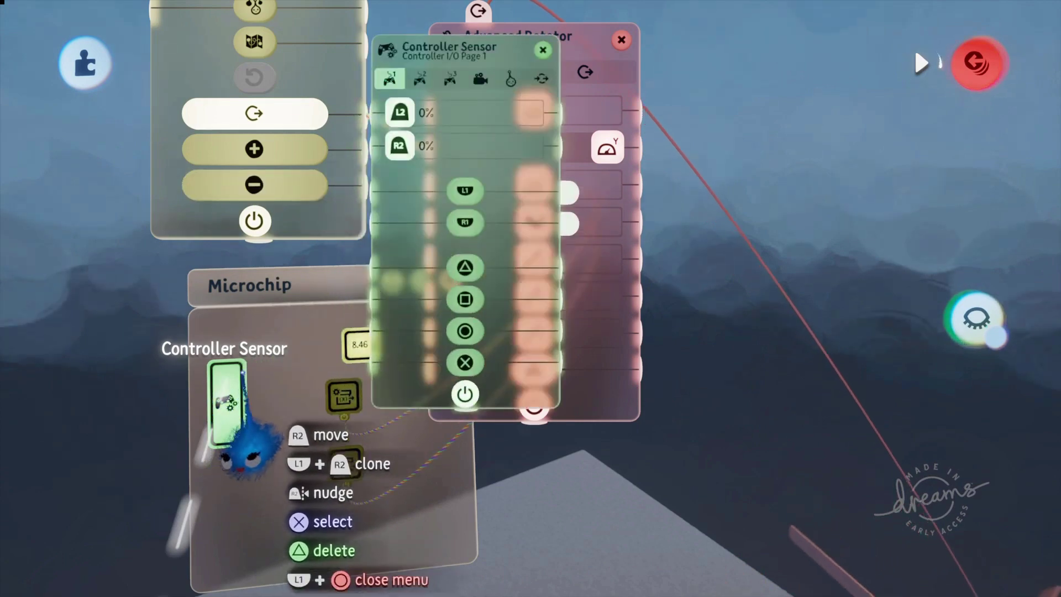
{"action": "left_click_drag", "start_coordinate": [445, 64], "coordinate": [450, 318]}
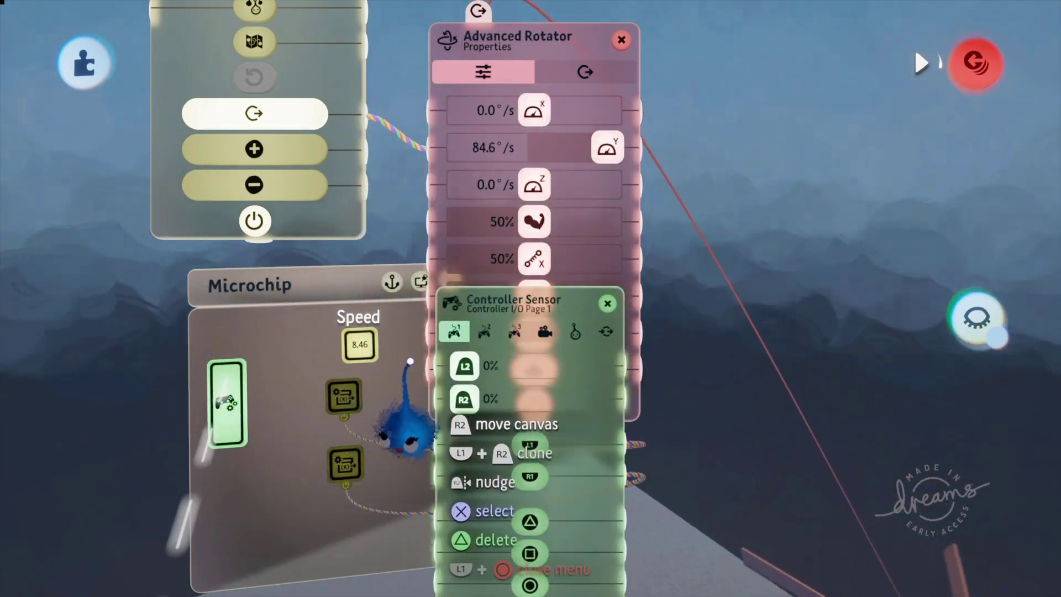
{"action": "left_click", "coordinate": [575, 332]}
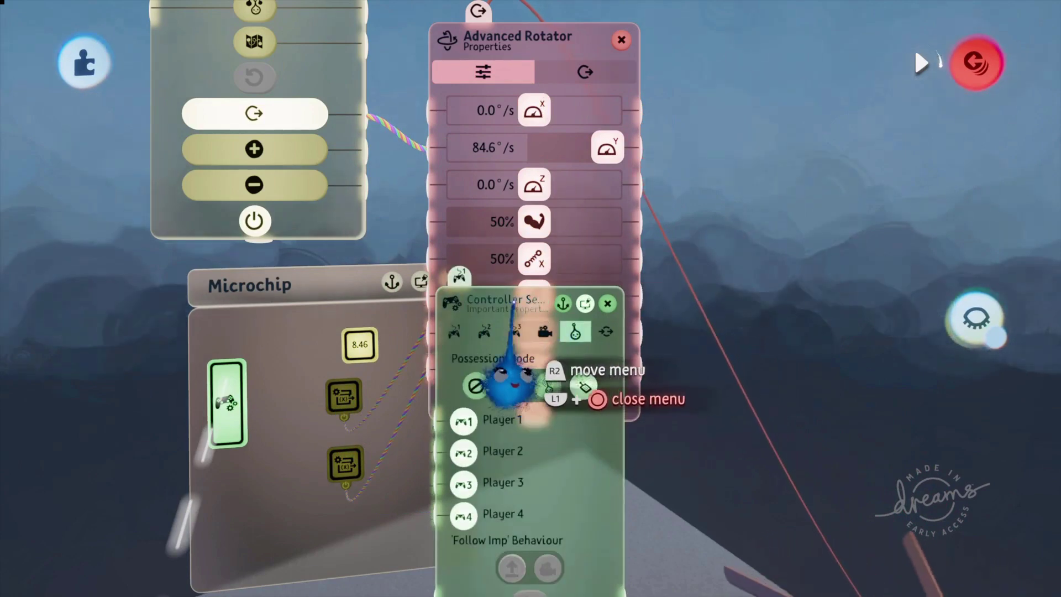
{"action": "left_click_drag", "start_coordinate": [538, 381], "coordinate": [307, 296]}
{"action": "left_click_drag", "start_coordinate": [325, 213], "coordinate": [330, 169]}
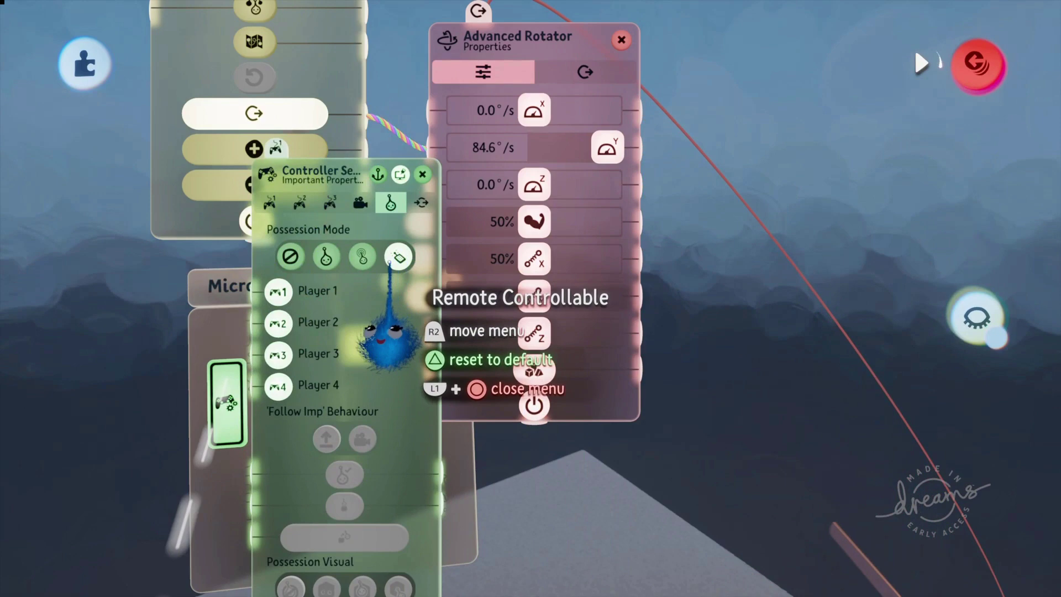
{"action": "left_click", "coordinate": [422, 174]}
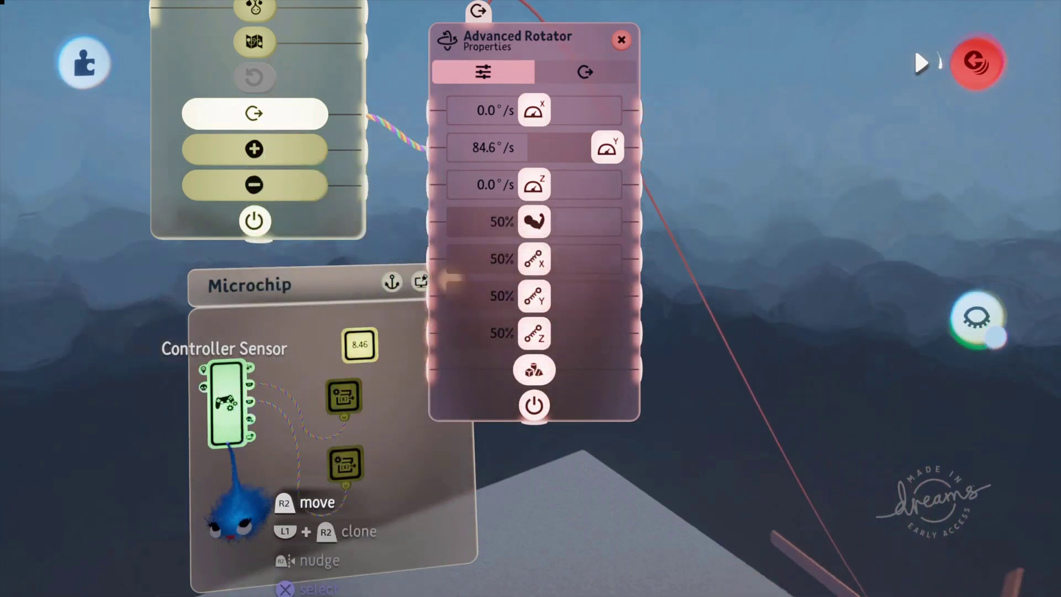
Inspect the operation type, update type and Operation Value of both Speed variable modifiers wired to the Controller Sensor.
{"action": "scroll", "coordinate": [296, 467], "scroll_direction": "up", "scroll_amount": 5}
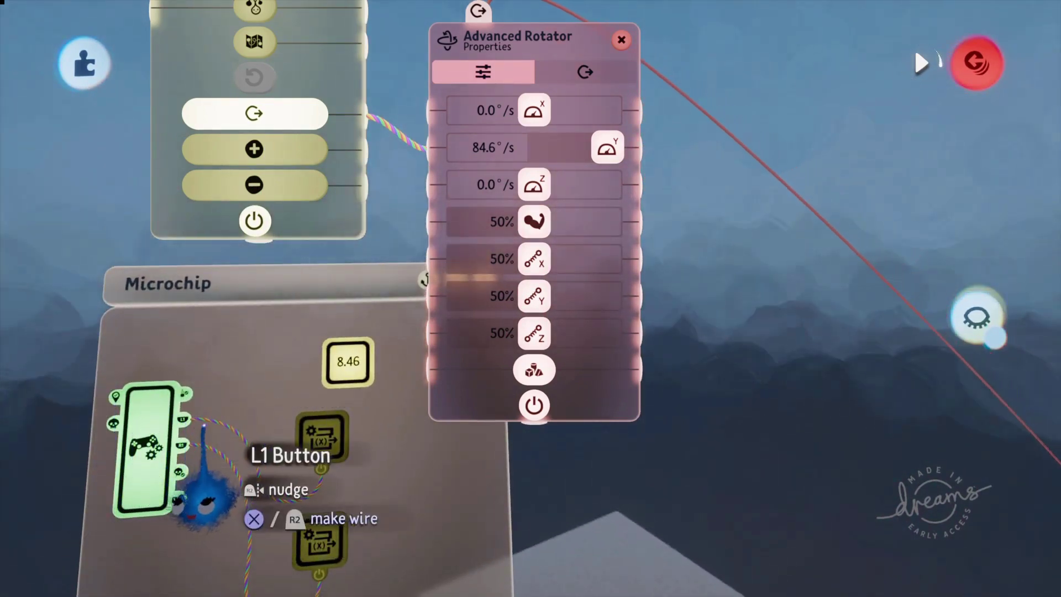
{"action": "left_click", "coordinate": [323, 489]}
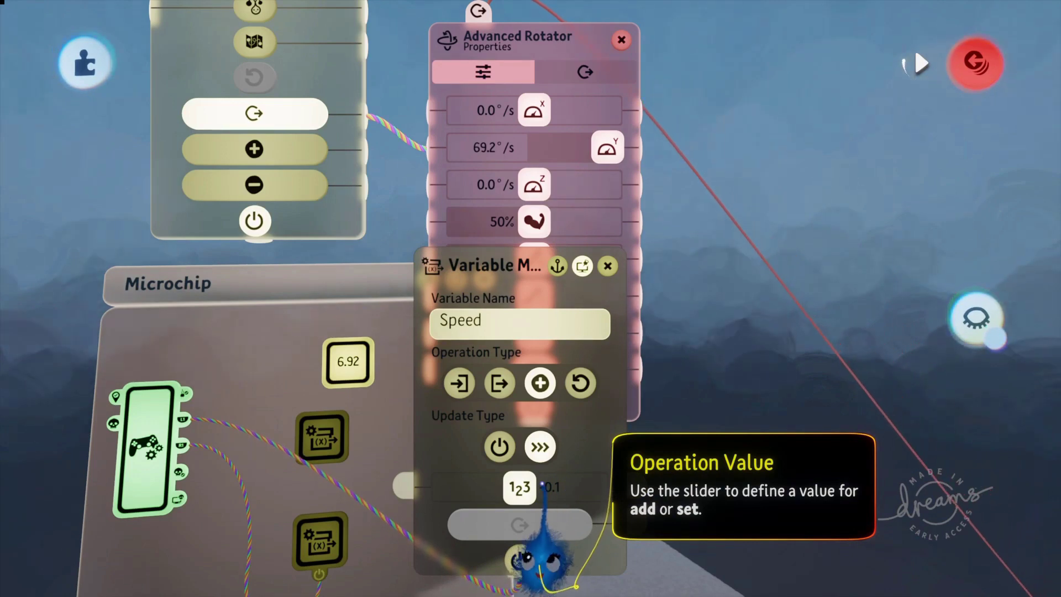
{"action": "left_click", "coordinate": [607, 266]}
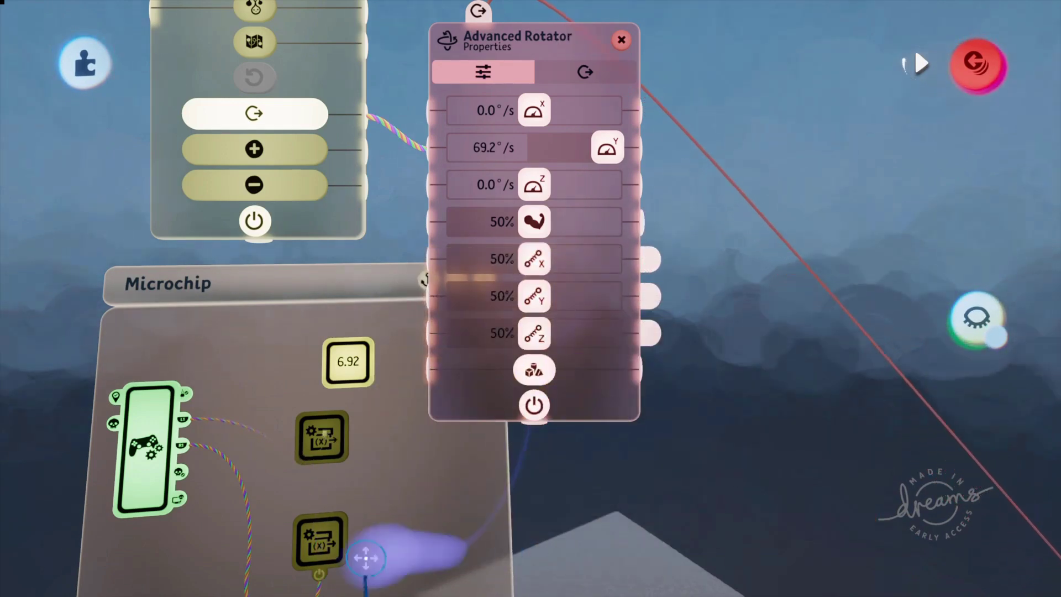
{"action": "left_click", "coordinate": [320, 539]}
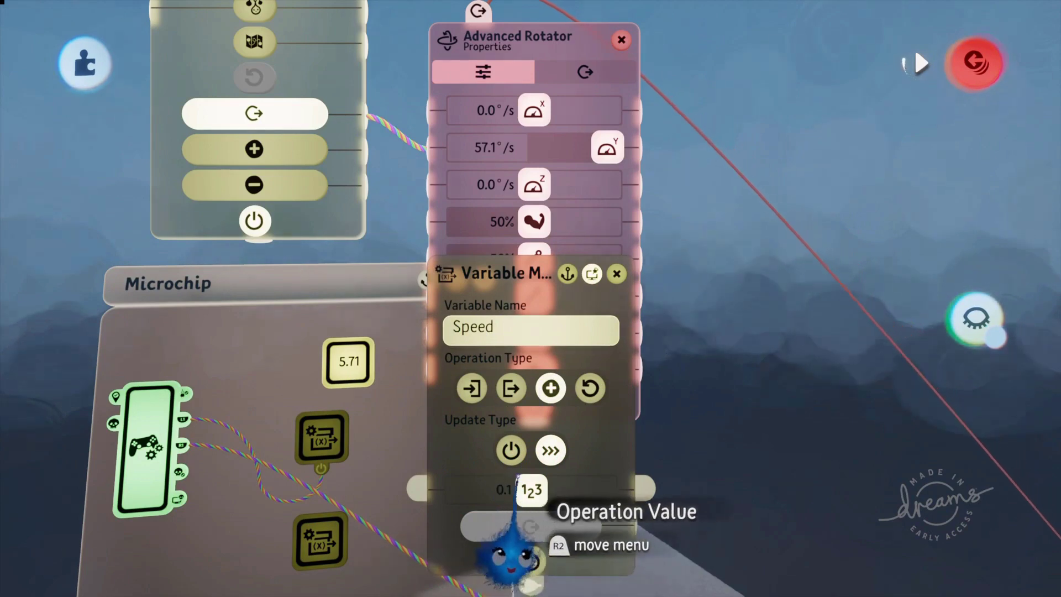
{"action": "left_click", "coordinate": [616, 273]}
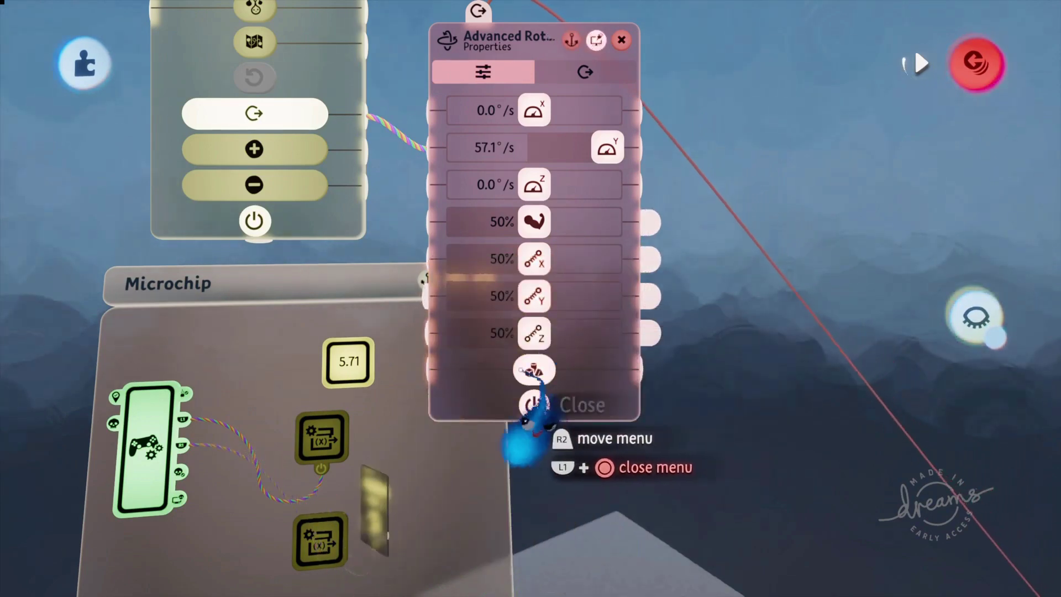
Test lowering the Speed variable with the controller while watching the Advanced Rotator's Y Axis Speed and the propeller.
{"action": "left_click_drag", "start_coordinate": [326, 281], "coordinate": [240, 263]}
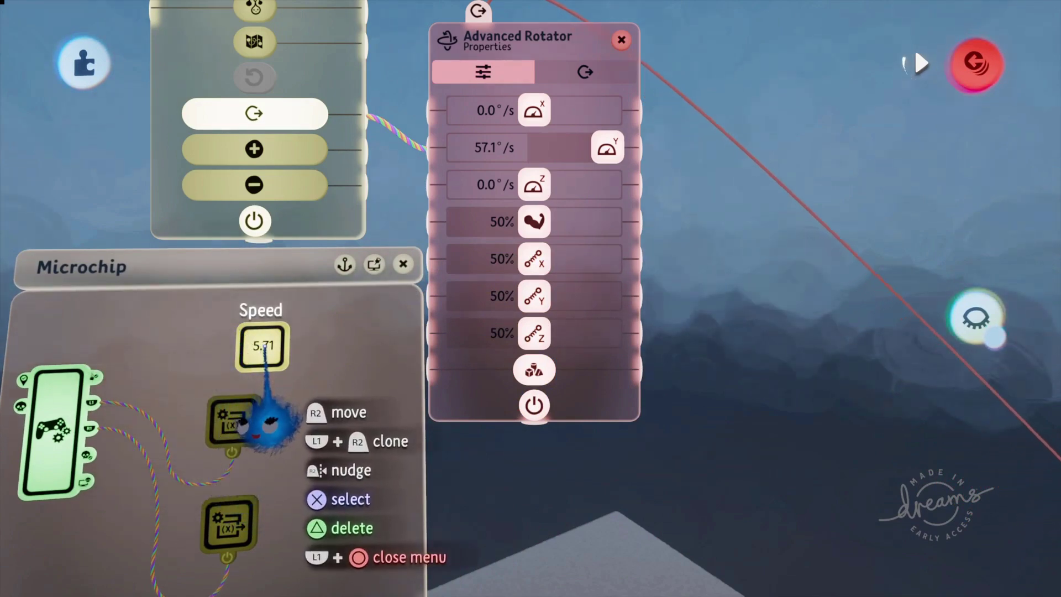
{"action": "key", "text": "R1"}
{"action": "key", "text": "Down"}
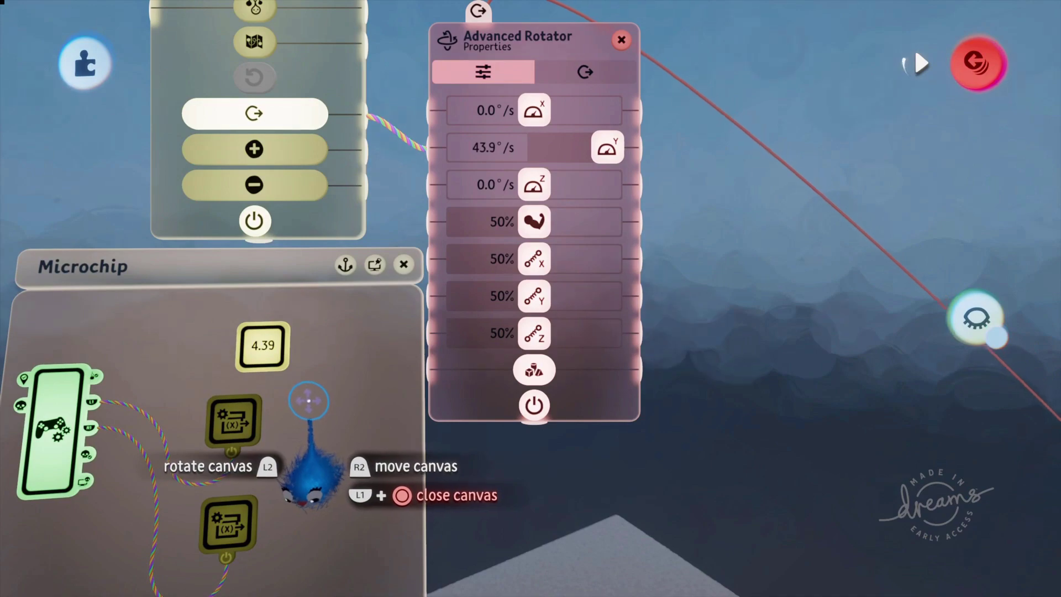
{"action": "middle_click_drag", "start_coordinate": [334, 403], "coordinate": [406, 456]}
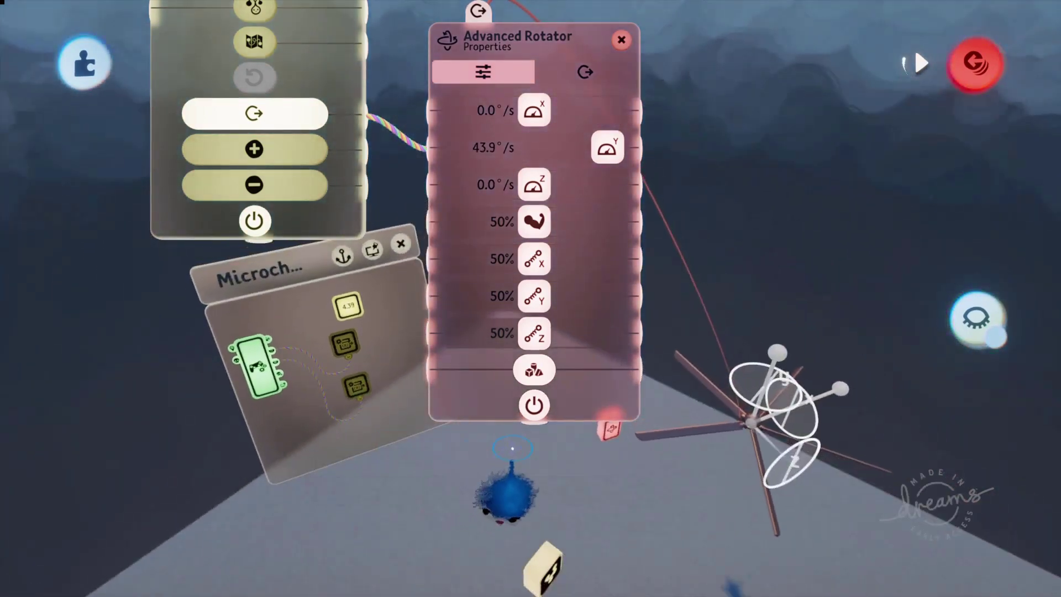
{"action": "key", "text": "Down"}
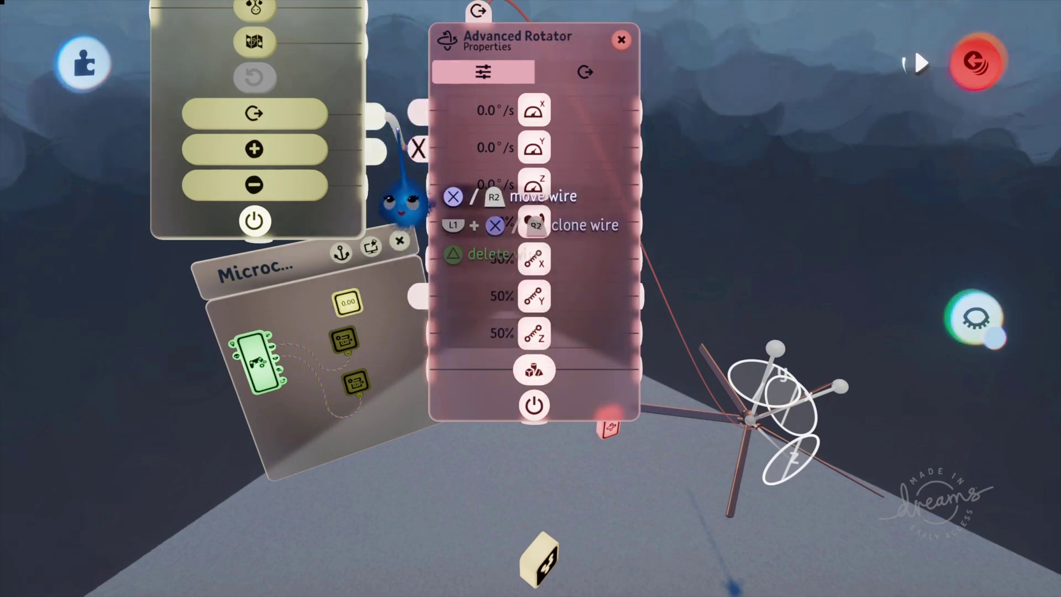
Close the Advanced Rotator's properties, the Speed variable's settings and the microchip.
{"action": "left_click", "coordinate": [621, 39]}
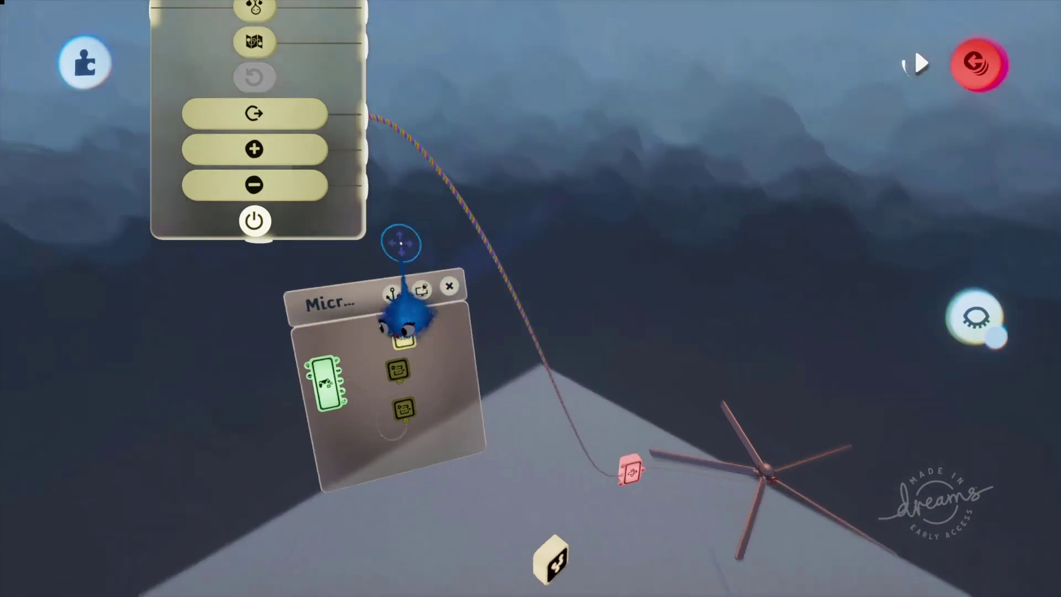
{"action": "left_click_drag", "start_coordinate": [401, 243], "coordinate": [428, 294]}
{"action": "left_click_drag", "start_coordinate": [351, 191], "coordinate": [362, 310]}
{"action": "left_click_drag", "start_coordinate": [363, 167], "coordinate": [376, 324]}
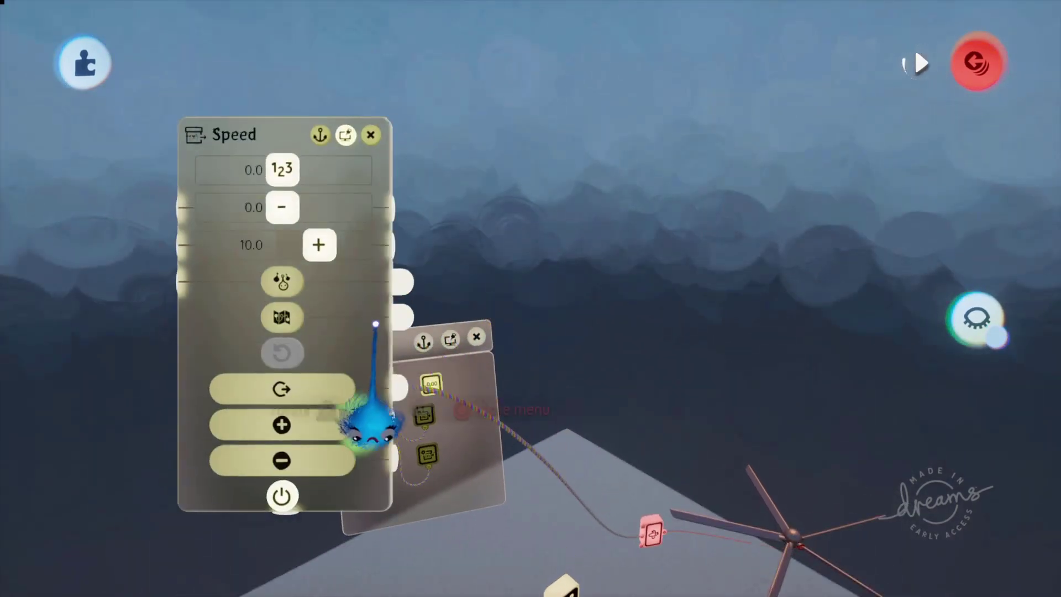
{"action": "left_click", "coordinate": [372, 136]}
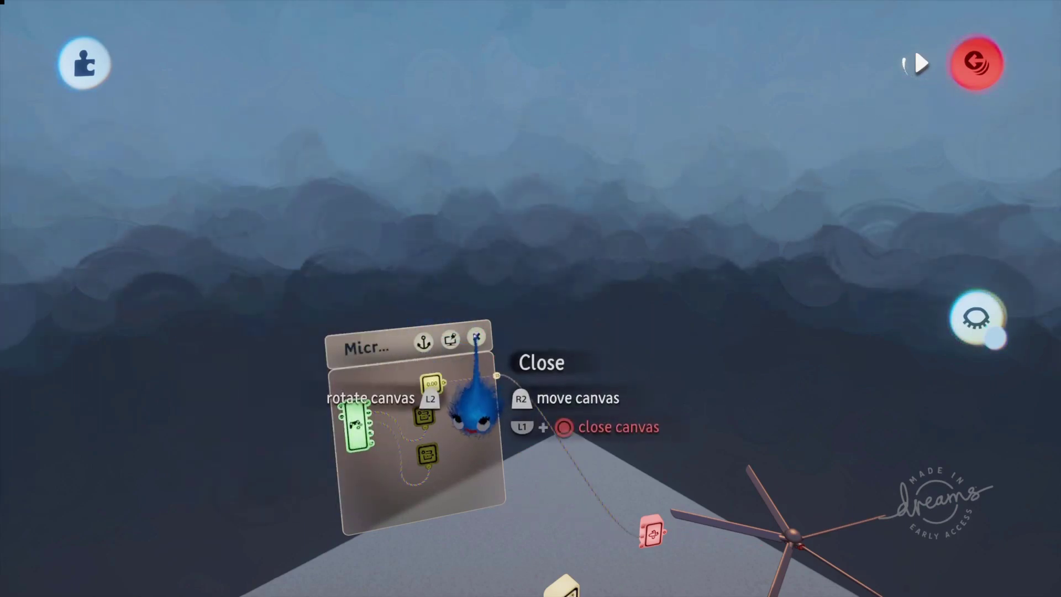
{"action": "left_click", "coordinate": [476, 336]}
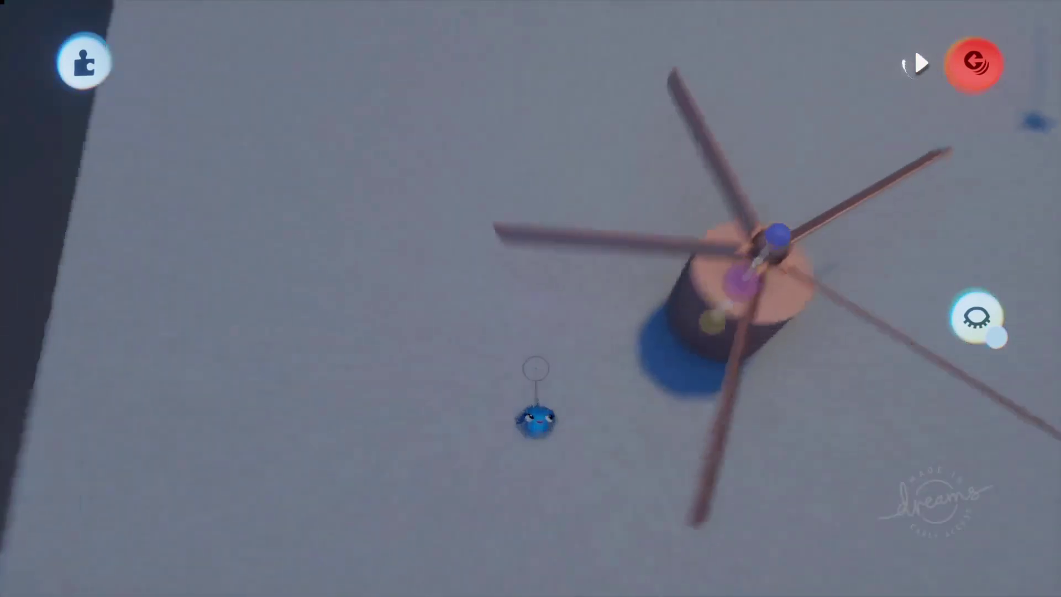
Open the microchip of the propeller on the cylinder and place its Connector settings beside it to compare Cycles Per Minute with Speed.
{"action": "middle_click_drag", "start_coordinate": [535, 368], "coordinate": [595, 255]}
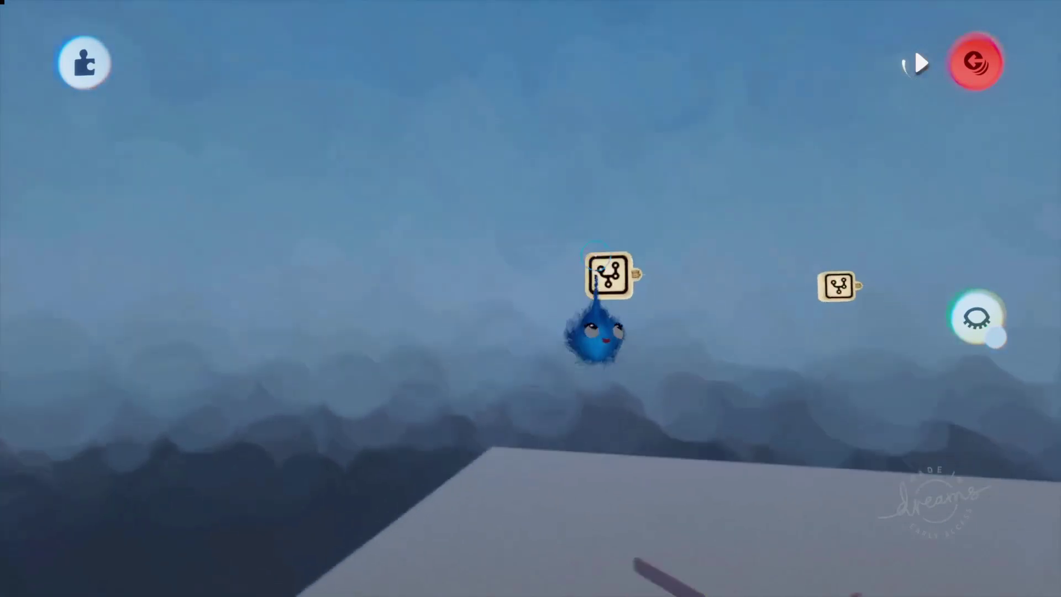
{"action": "left_click", "coordinate": [607, 275]}
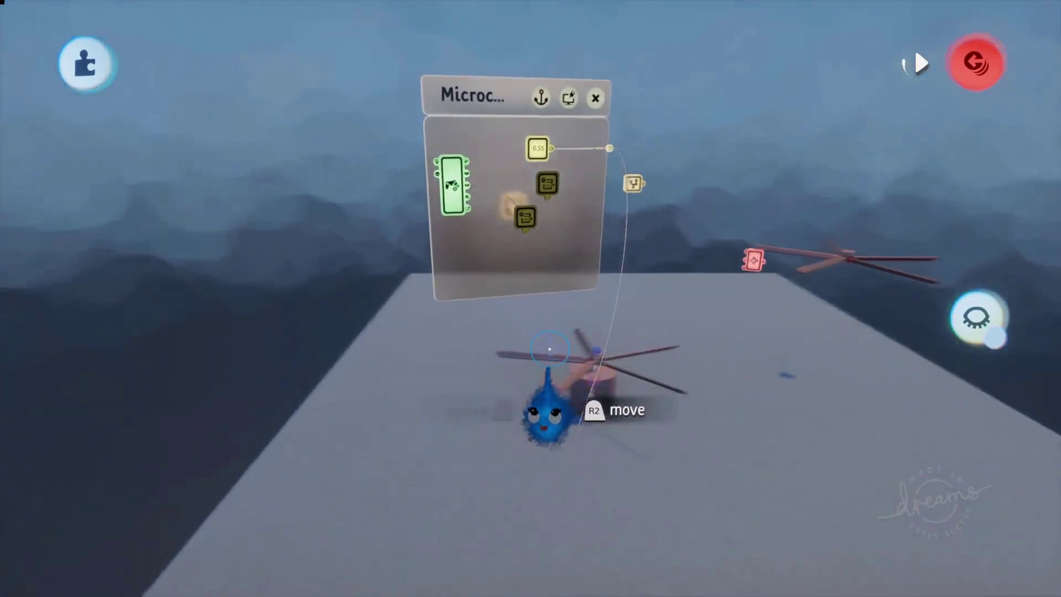
{"action": "middle_click_drag", "start_coordinate": [548, 369], "coordinate": [610, 400]}
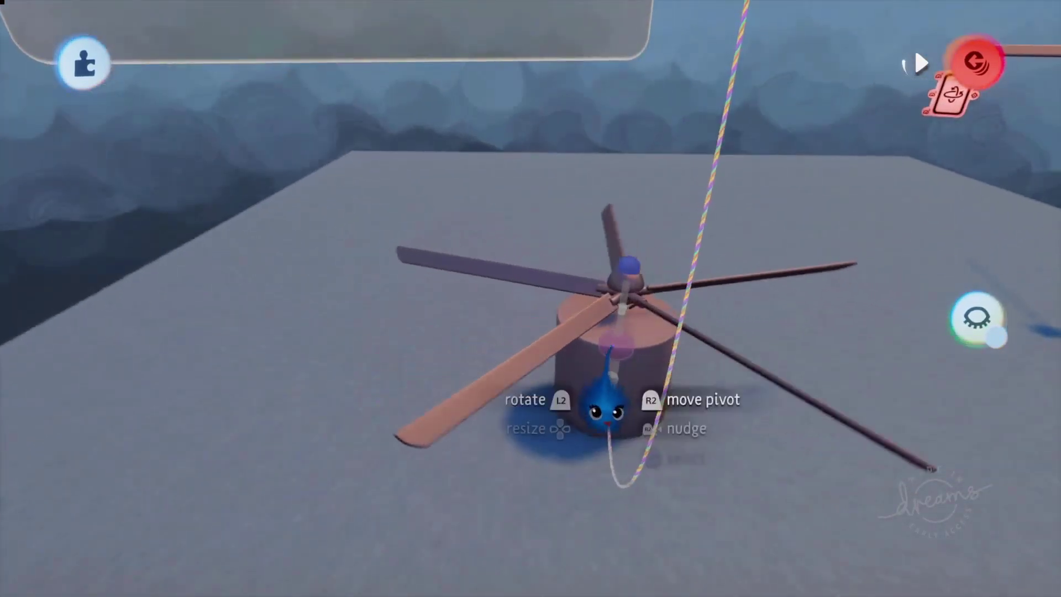
{"action": "left_click", "coordinate": [611, 408]}
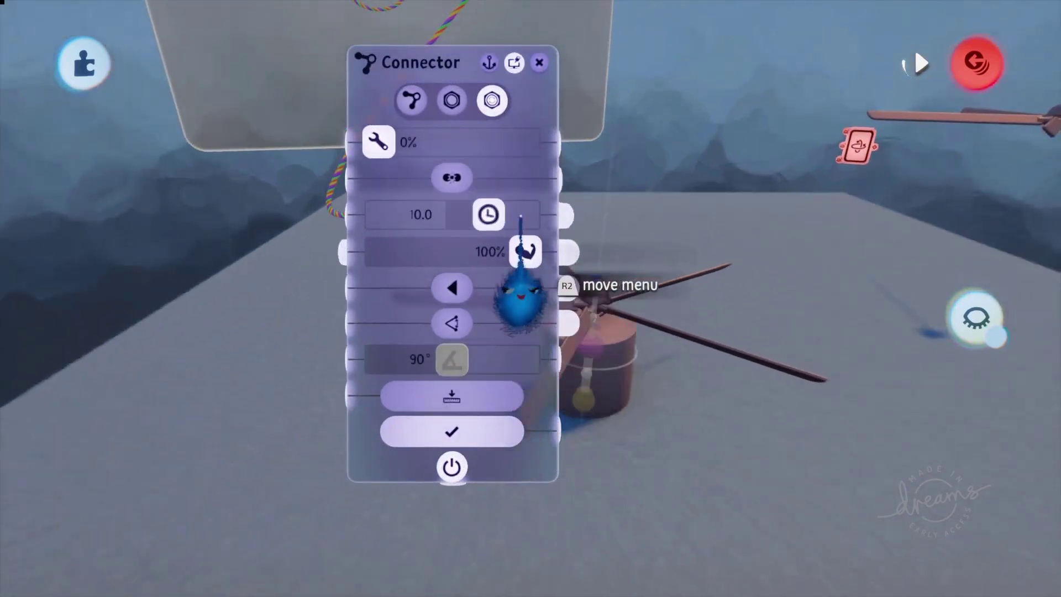
{"action": "left_click_drag", "start_coordinate": [520, 299], "coordinate": [887, 238]}
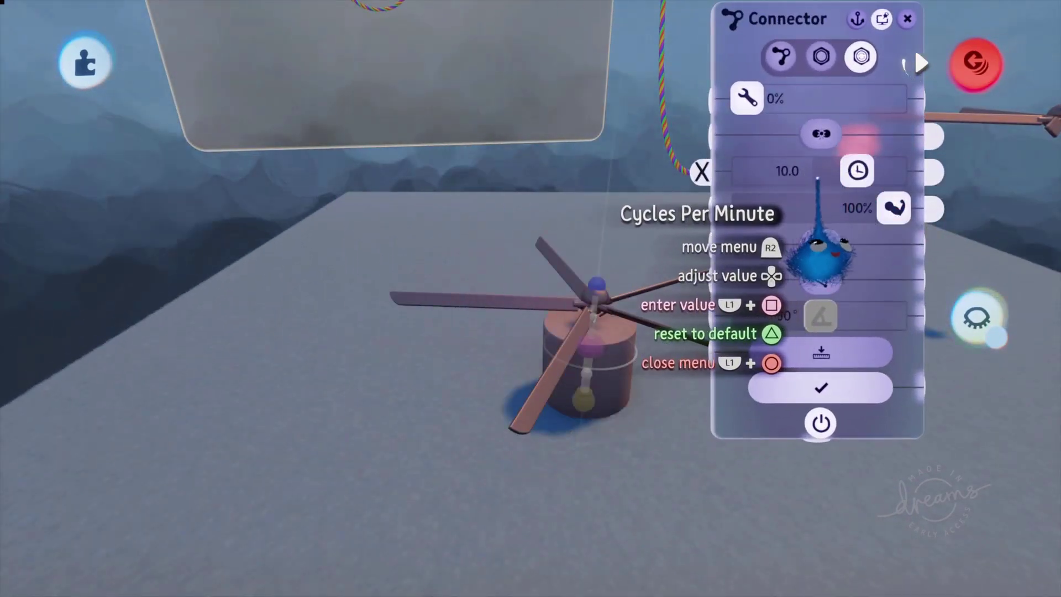
{"action": "middle_click_drag", "start_coordinate": [741, 237], "coordinate": [668, 296]}
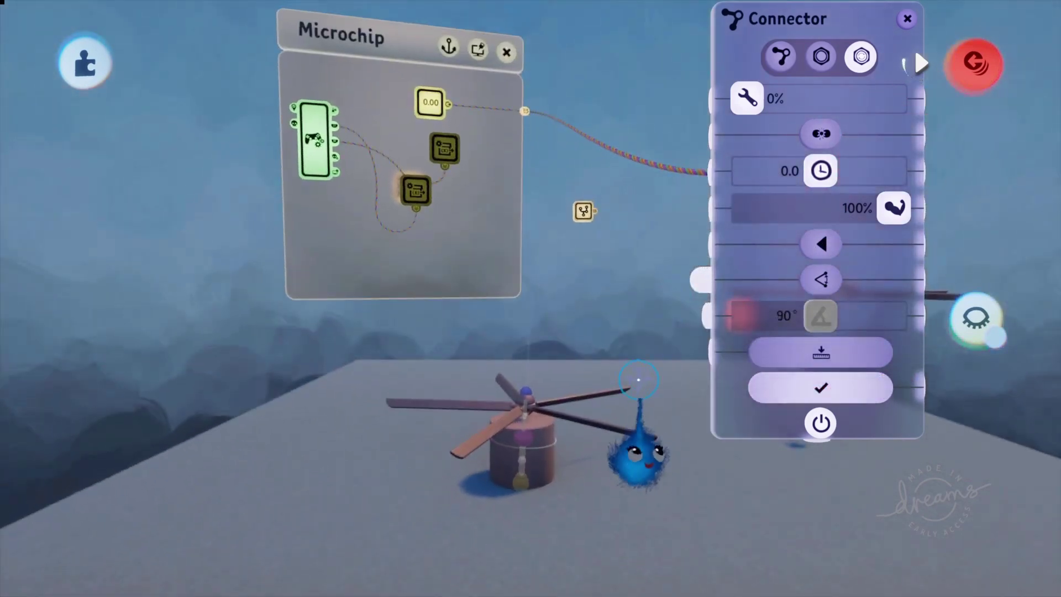
{"action": "middle_click_drag", "start_coordinate": [654, 401], "coordinate": [636, 387]}
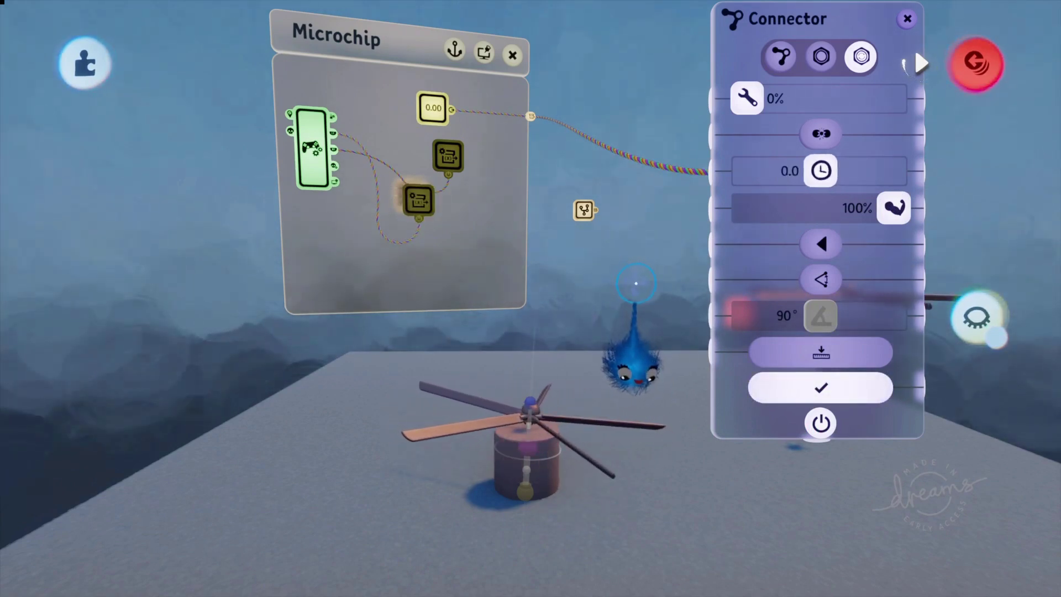
Inspect the operation type, update type and Operation Value of both Speed variable modifiers in the microchip, and close their settings.
{"action": "left_click", "coordinate": [448, 156]}
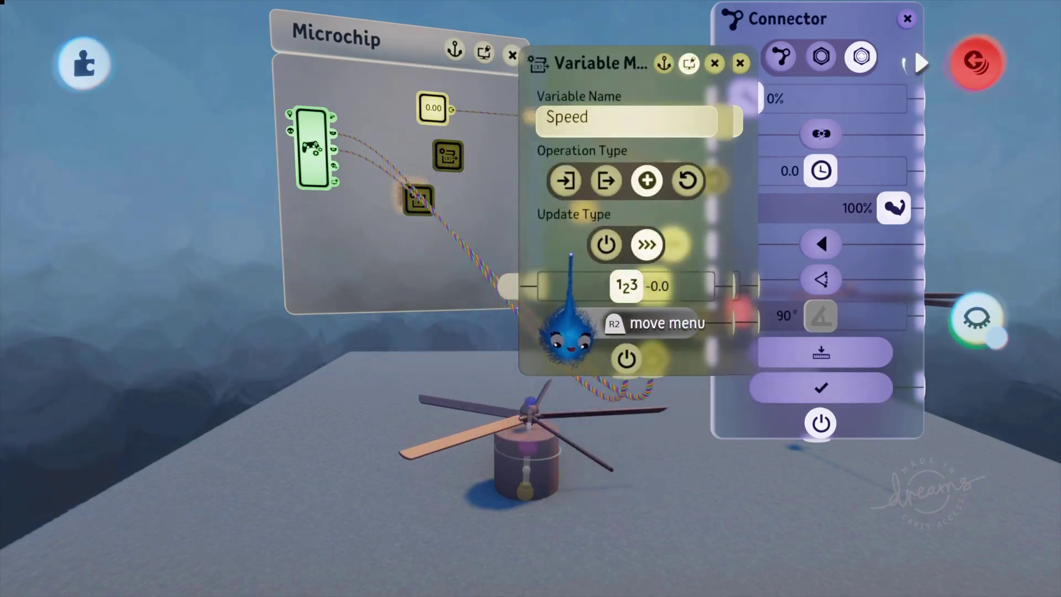
{"action": "left_click", "coordinate": [715, 63]}
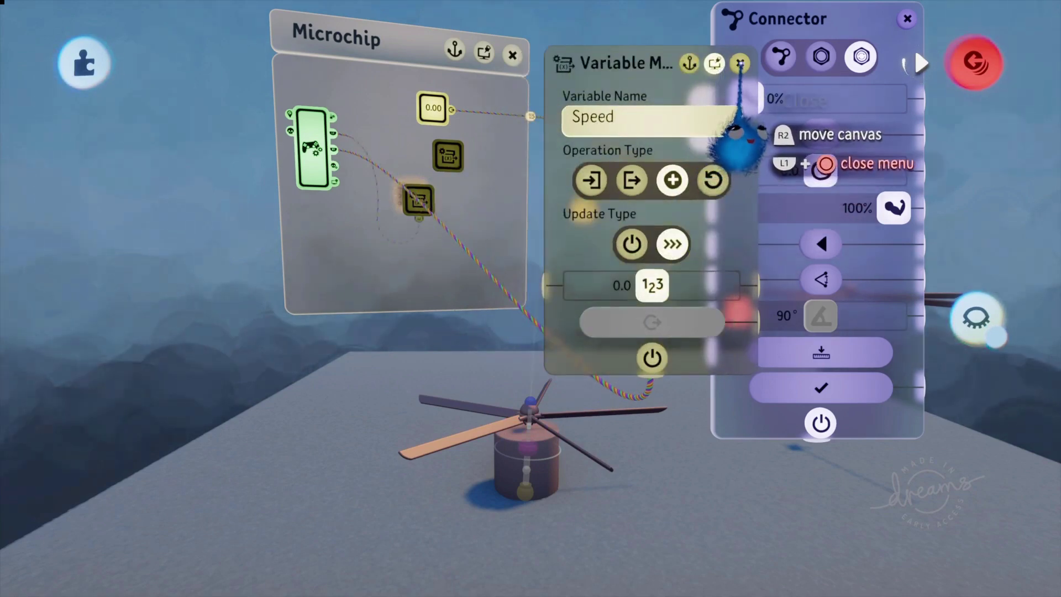
{"action": "left_click", "coordinate": [740, 63]}
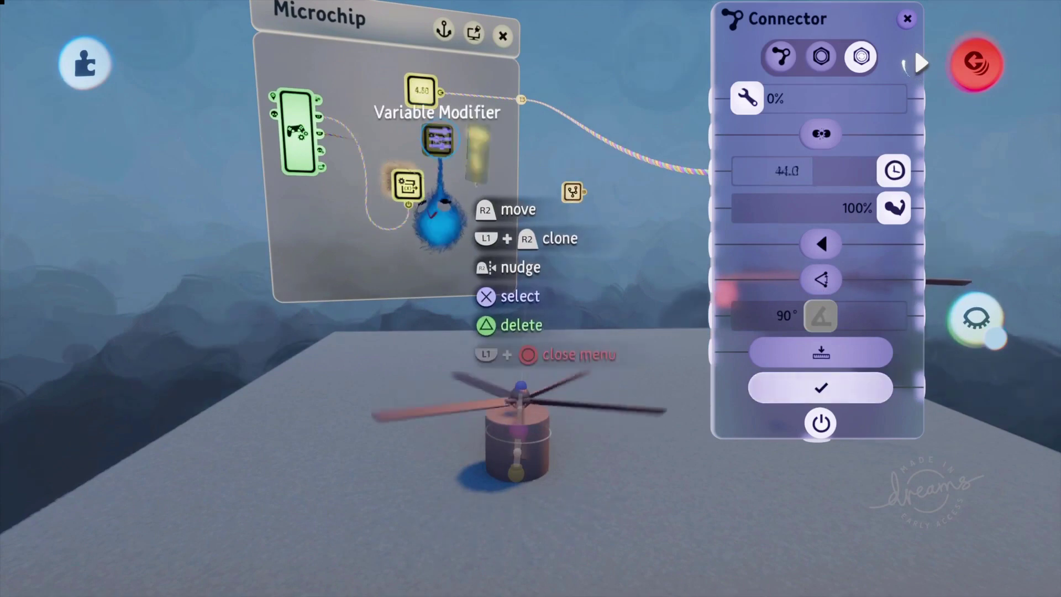
Set the upper Speed variable modifier's Operation Value to 0.01 and close its settings.
{"action": "left_click", "coordinate": [440, 146]}
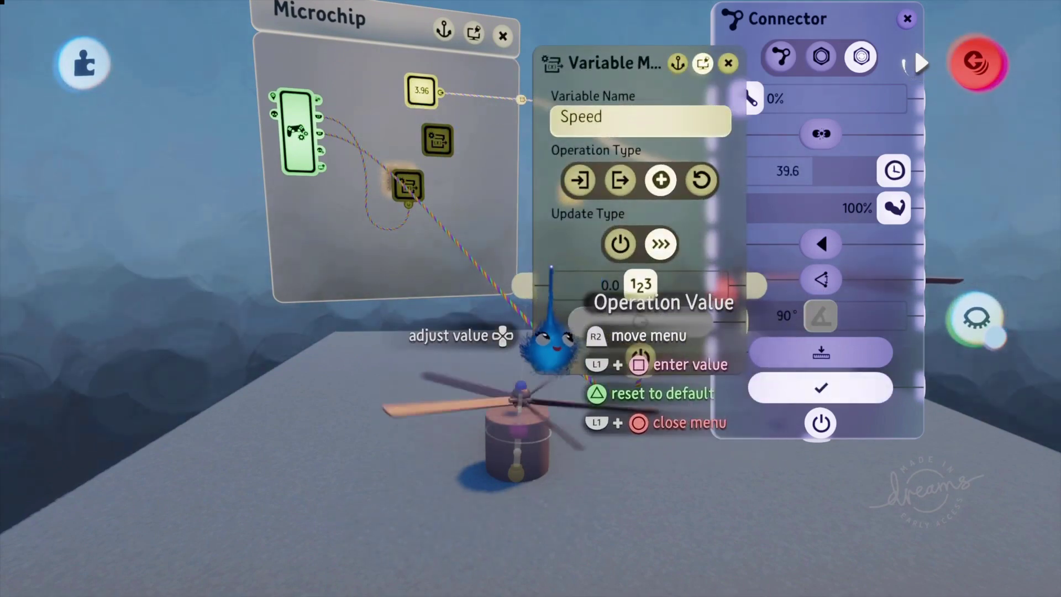
{"action": "left_click", "coordinate": [640, 285]}
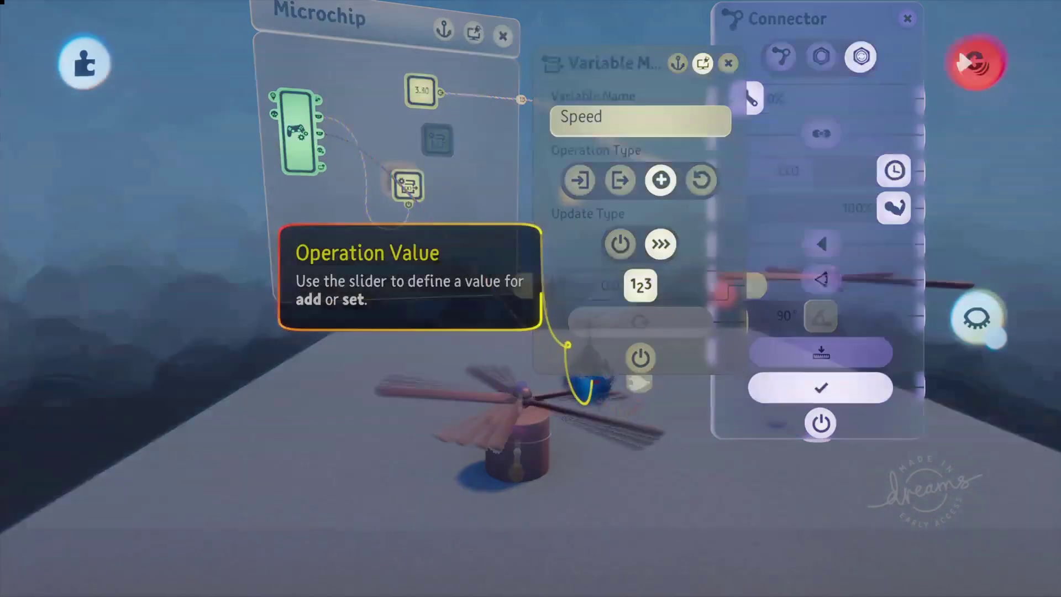
{"action": "type", "text": "0.01"}
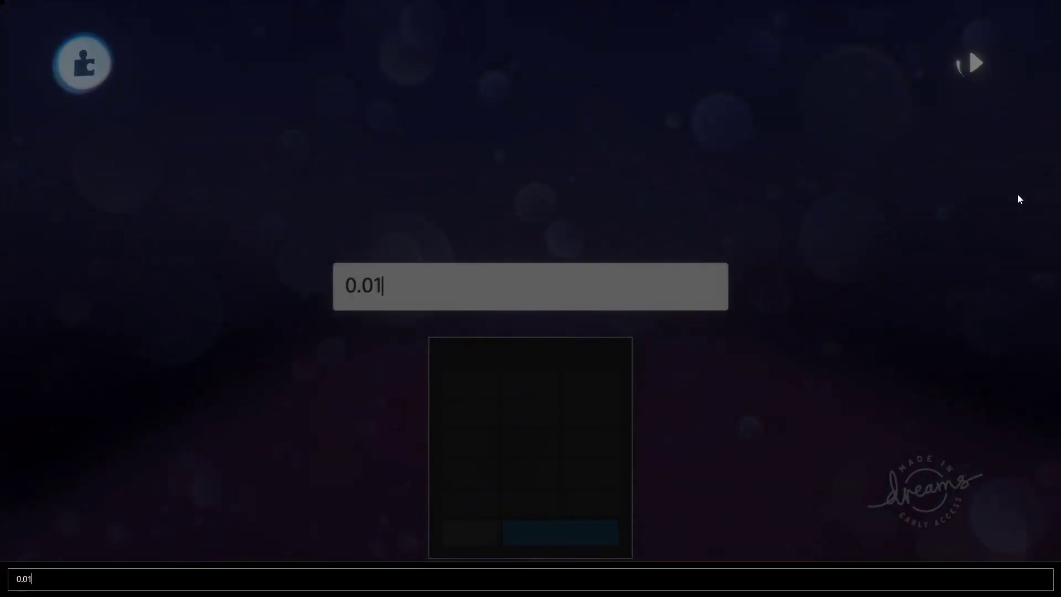
{"action": "key", "text": "Return"}
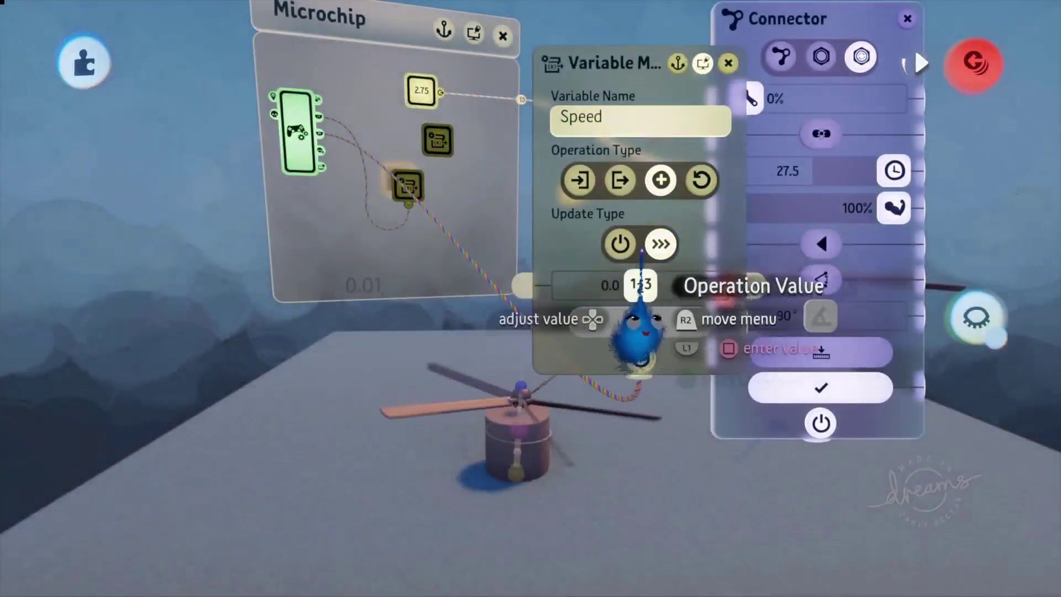
{"action": "left_click", "coordinate": [728, 64]}
Examine how the Speed wire feeds the Connector's Cycles Per Minute and review the upper variable modifier's settings.
{"action": "left_click", "coordinate": [673, 165]}
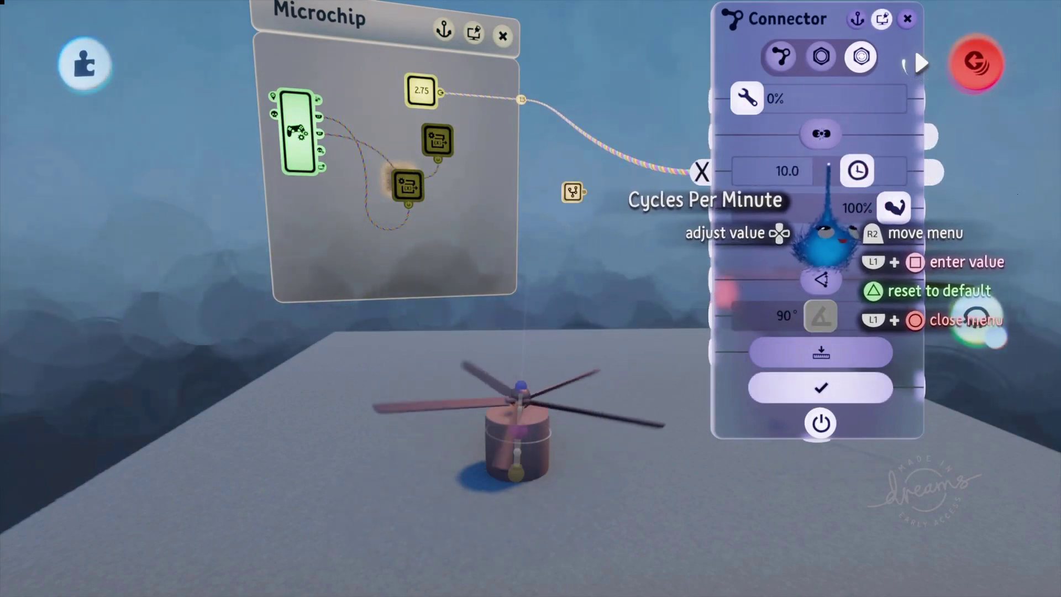
{"action": "mouse_move", "coordinate": [830, 240]}
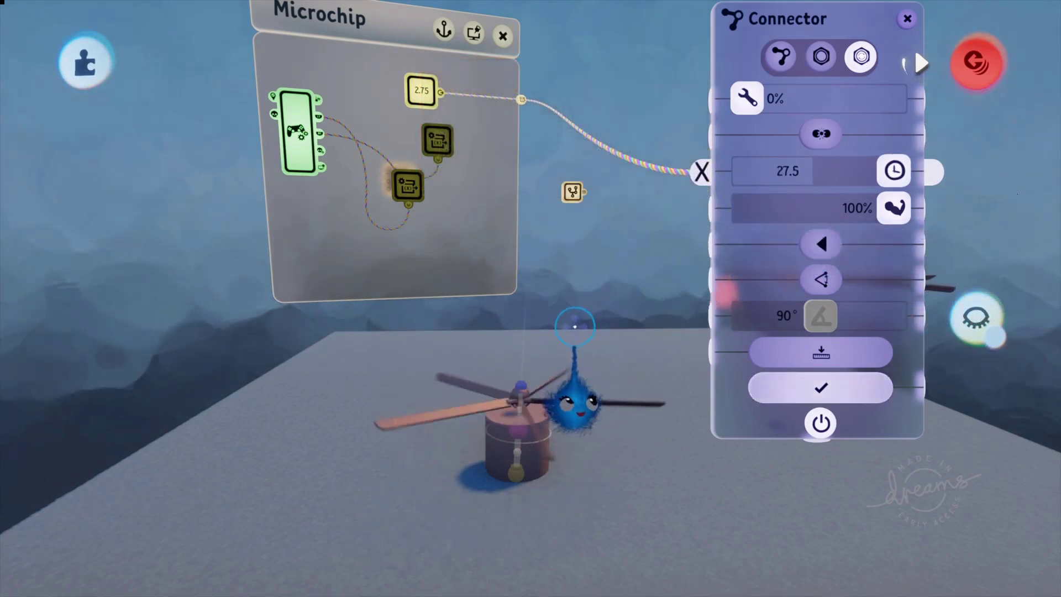
{"action": "left_click", "coordinate": [445, 145]}
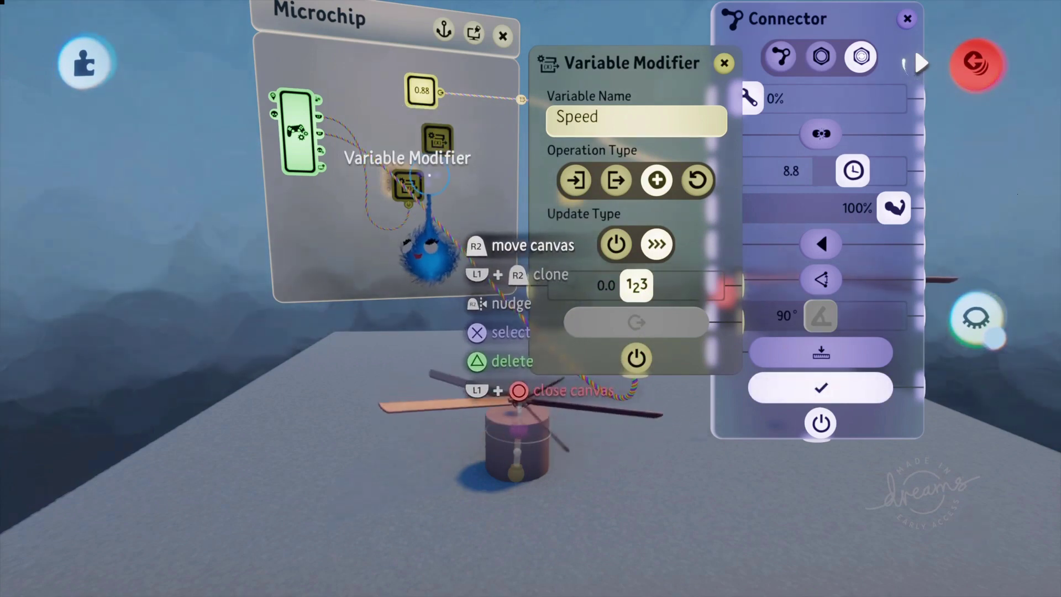
{"action": "left_click", "coordinate": [724, 63]}
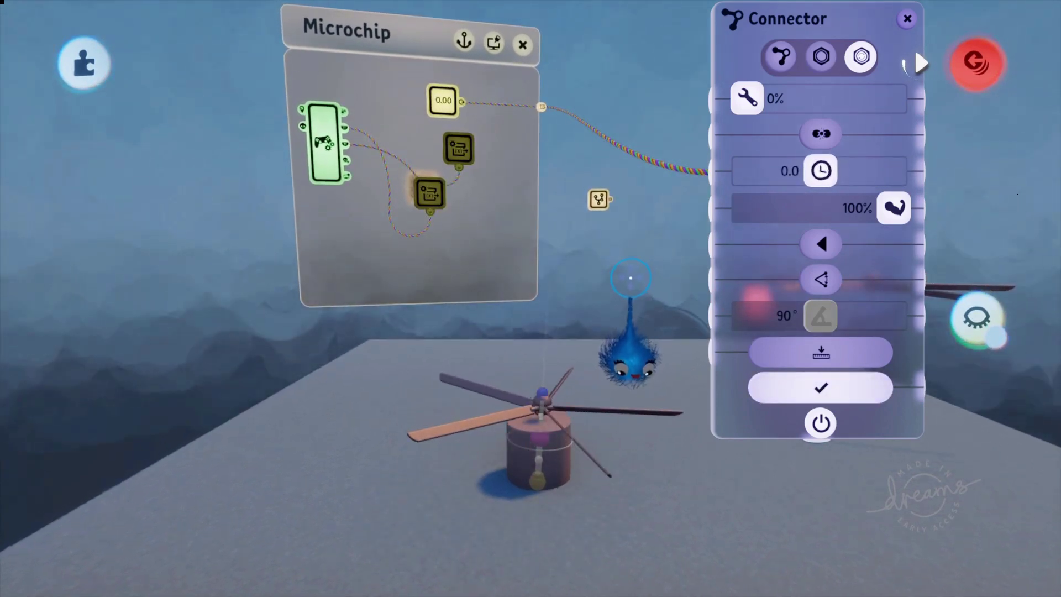
Close the Connector's settings and the microchip, and examine the connector joining the propeller to the cylinder.
{"action": "left_click", "coordinate": [907, 19]}
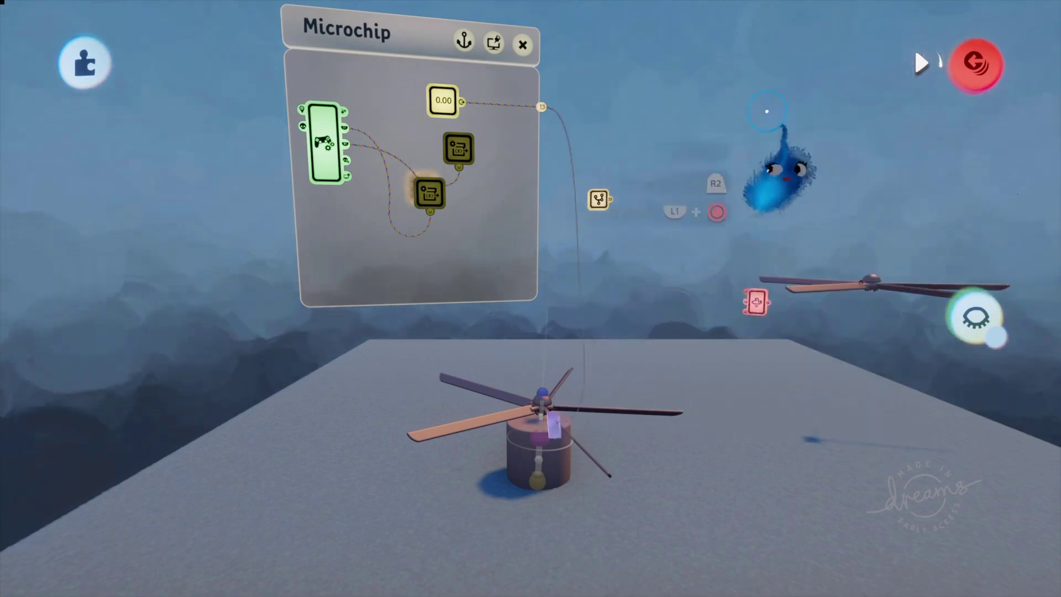
{"action": "left_click", "coordinate": [523, 44]}
{"action": "middle_click_drag", "start_coordinate": [638, 325], "coordinate": [537, 453]}
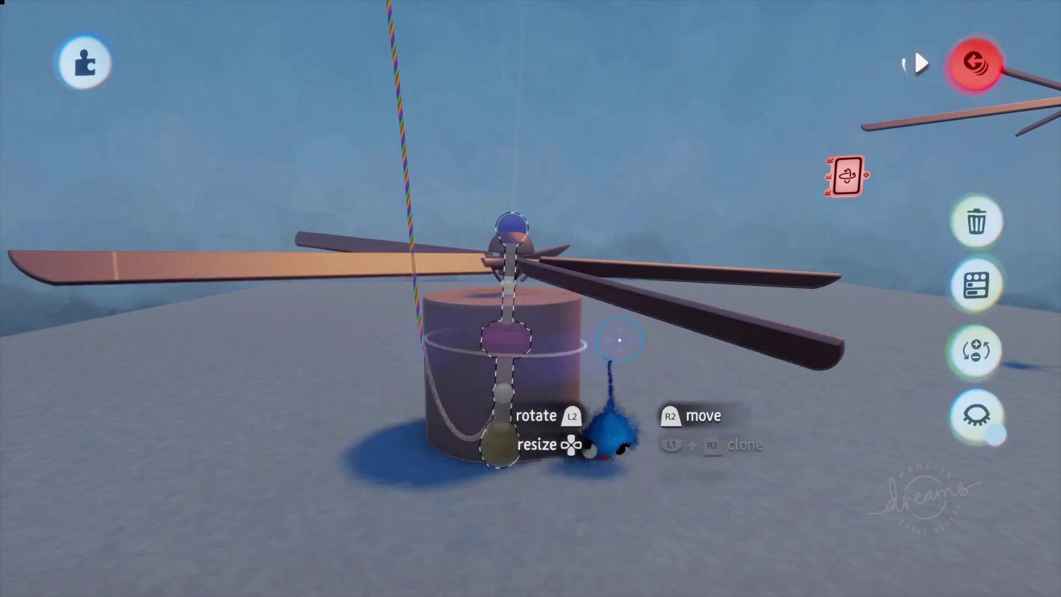
{"action": "middle_click_drag", "start_coordinate": [552, 358], "coordinate": [735, 475]}
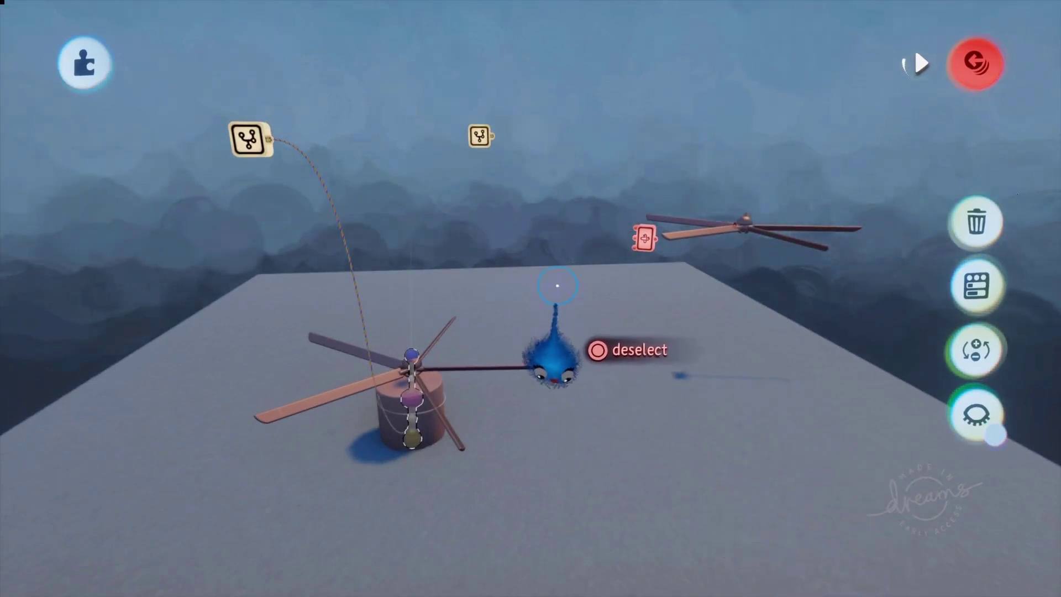
{"action": "middle_click_drag", "start_coordinate": [580, 287], "coordinate": [609, 354]}
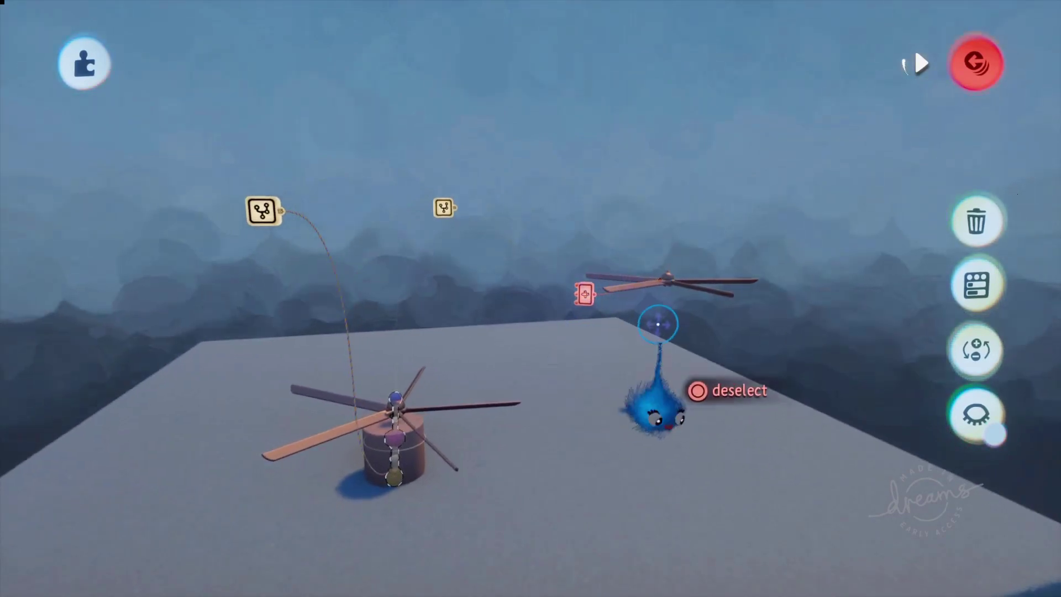
{"action": "middle_click_drag", "start_coordinate": [657, 325], "coordinate": [651, 359]}
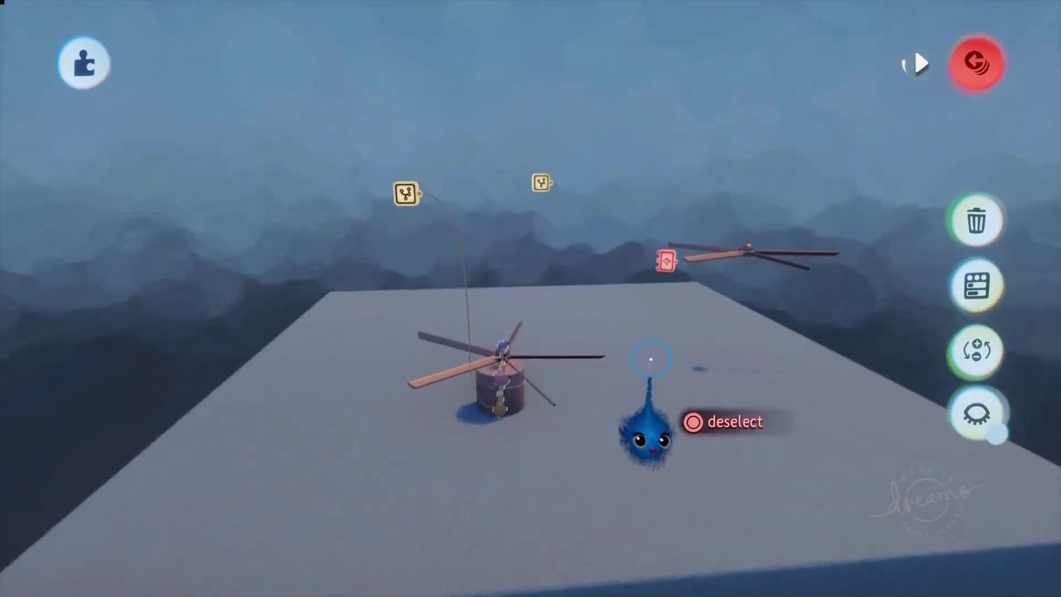
Open the microchip wired to the Advanced Rotator and test changing Speed with the controller while watching the propeller.
{"action": "left_click_drag", "start_coordinate": [651, 360], "coordinate": [608, 308]}
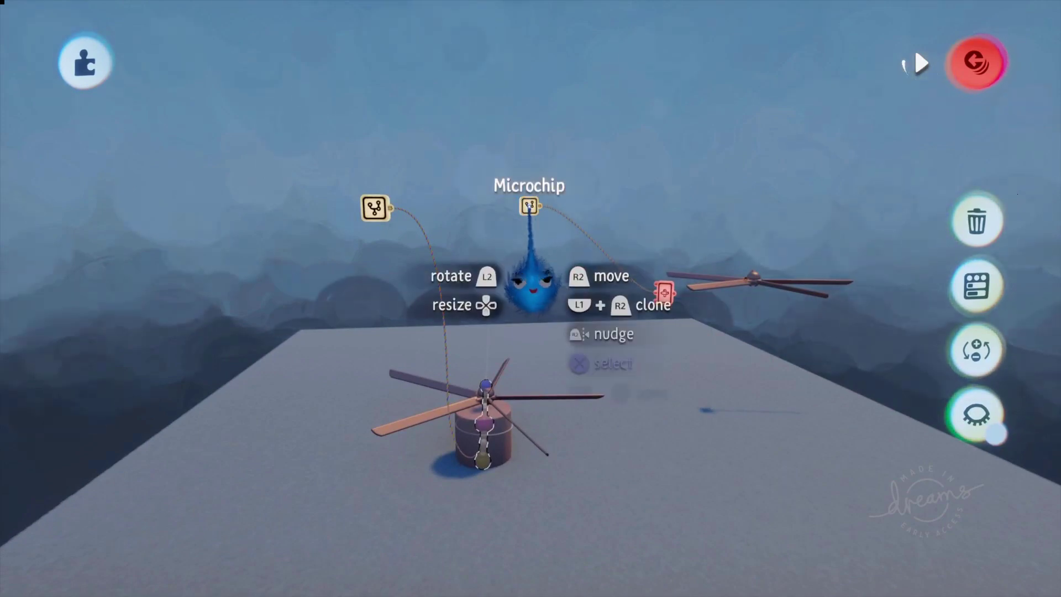
{"action": "scroll", "coordinate": [561, 168], "scroll_direction": "up", "scroll_amount": 8}
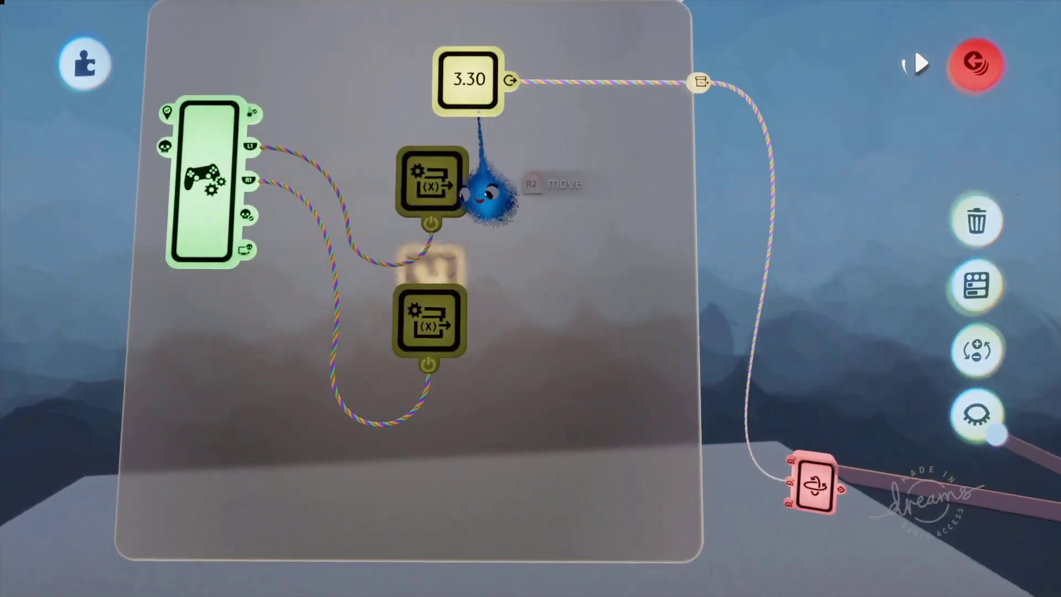
{"action": "scroll", "coordinate": [481, 105], "scroll_direction": "down", "scroll_amount": 6}
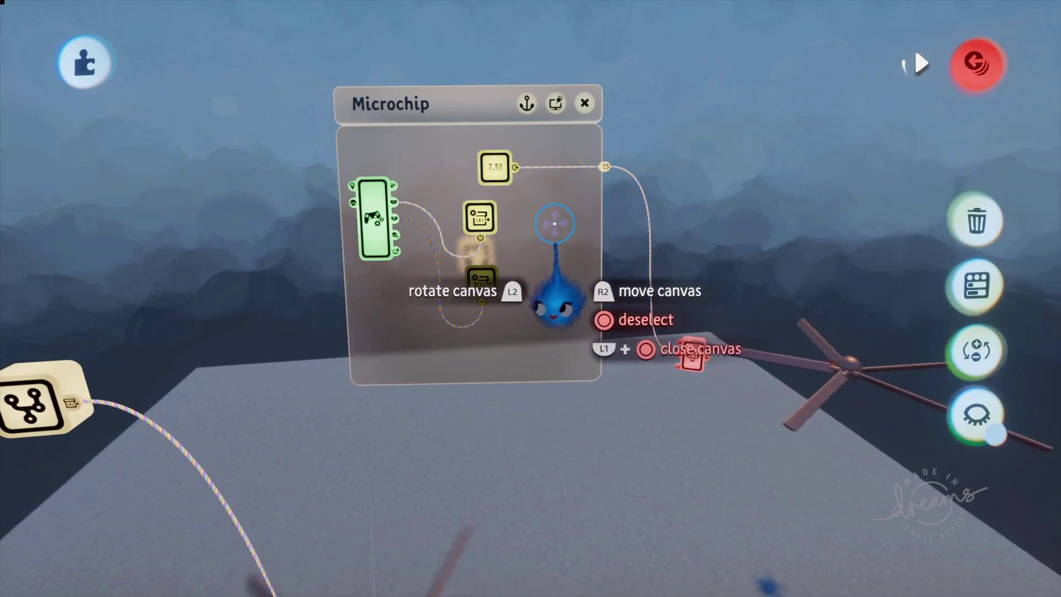
{"action": "key", "text": "s"}
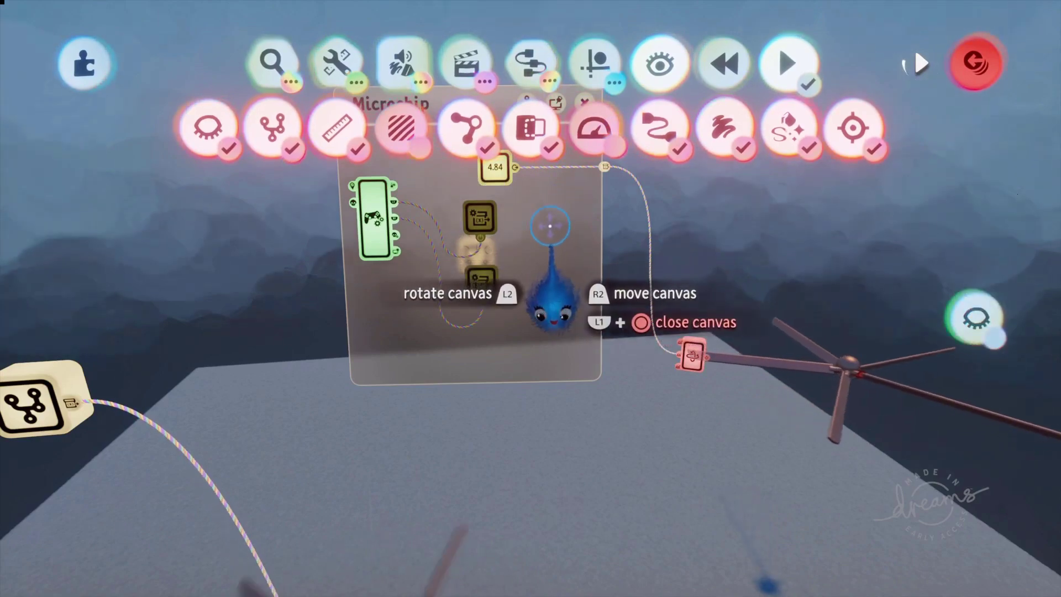
{"action": "key", "text": "s"}
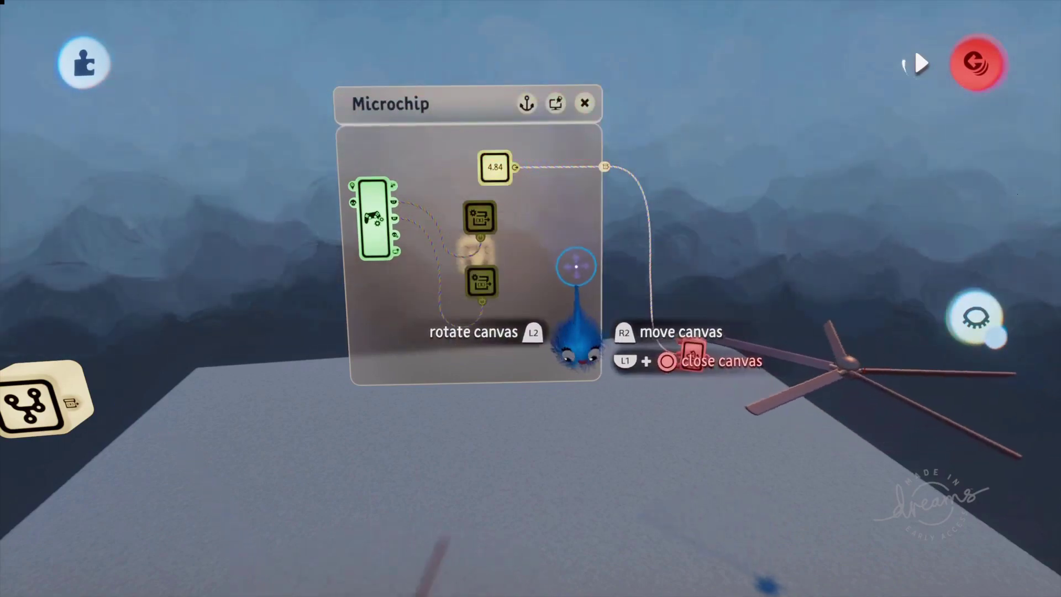